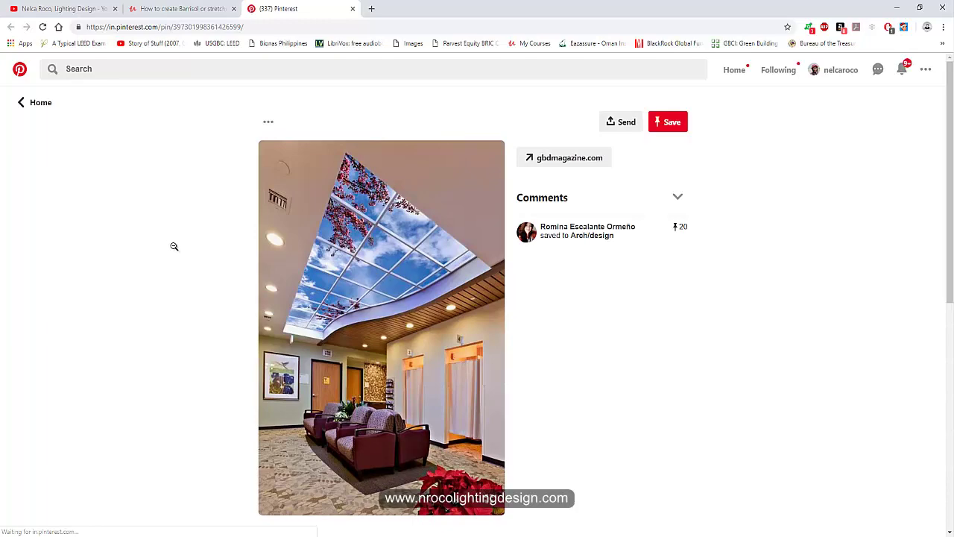
{"action": "scroll", "coordinate": [591, 427], "scroll_direction": "down", "scroll_amount": 1}
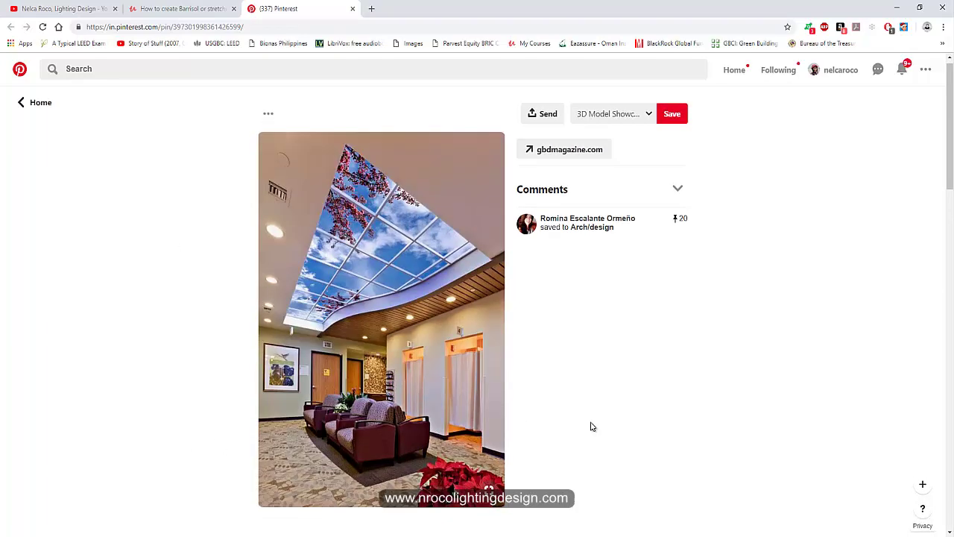
{"action": "scroll", "coordinate": [591, 426], "scroll_direction": "down", "scroll_amount": 4}
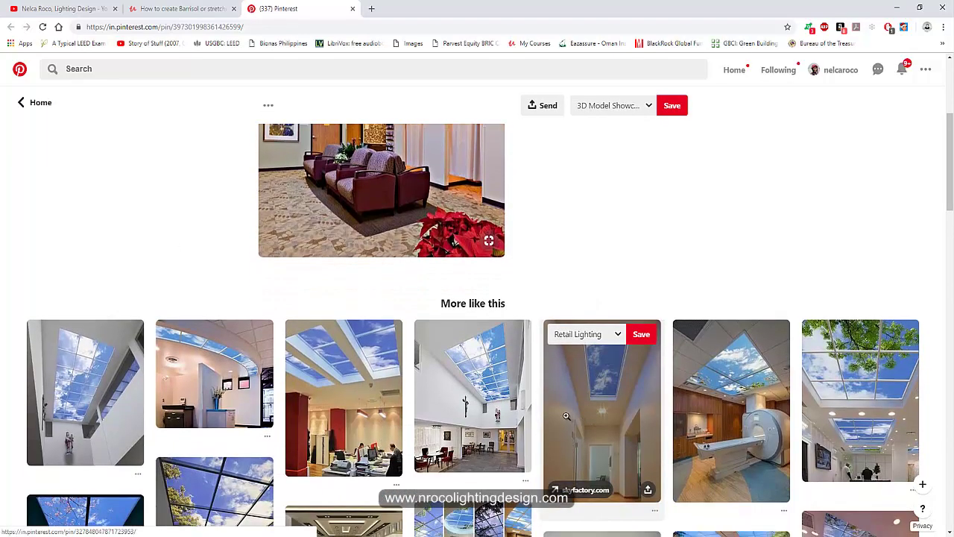
{"action": "scroll", "coordinate": [566, 415], "scroll_direction": "down", "scroll_amount": 1}
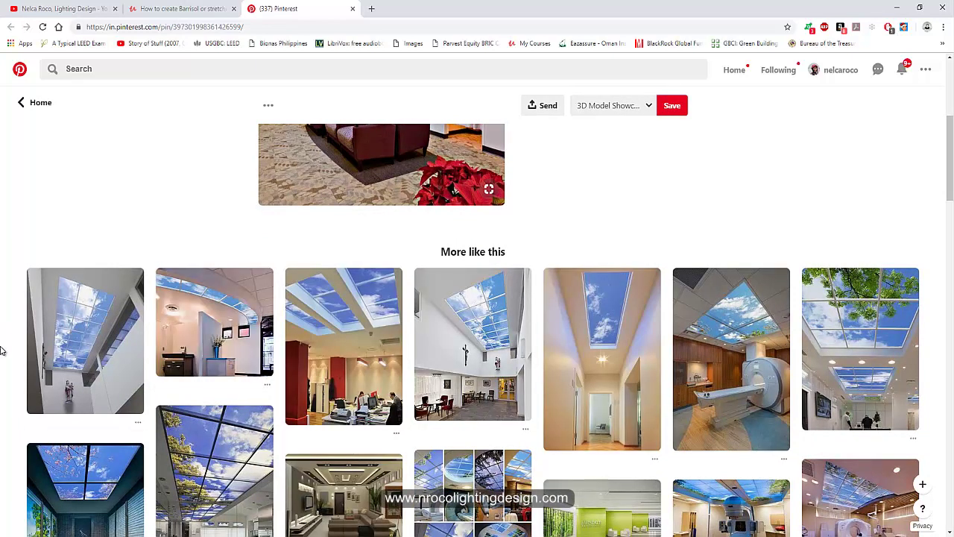
{"action": "scroll", "coordinate": [2, 349], "scroll_direction": "down", "scroll_amount": 1}
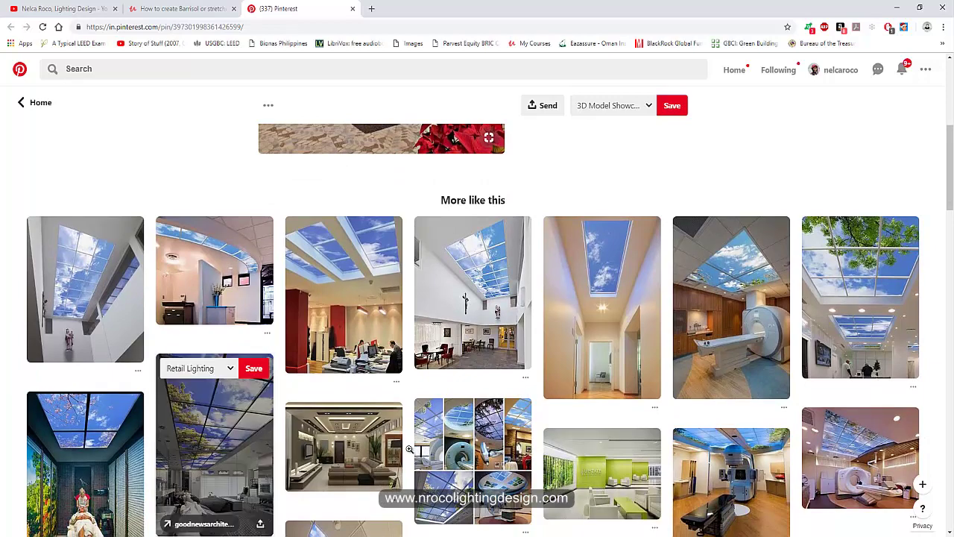
{"action": "scroll", "coordinate": [690, 423], "scroll_direction": "down", "scroll_amount": 3}
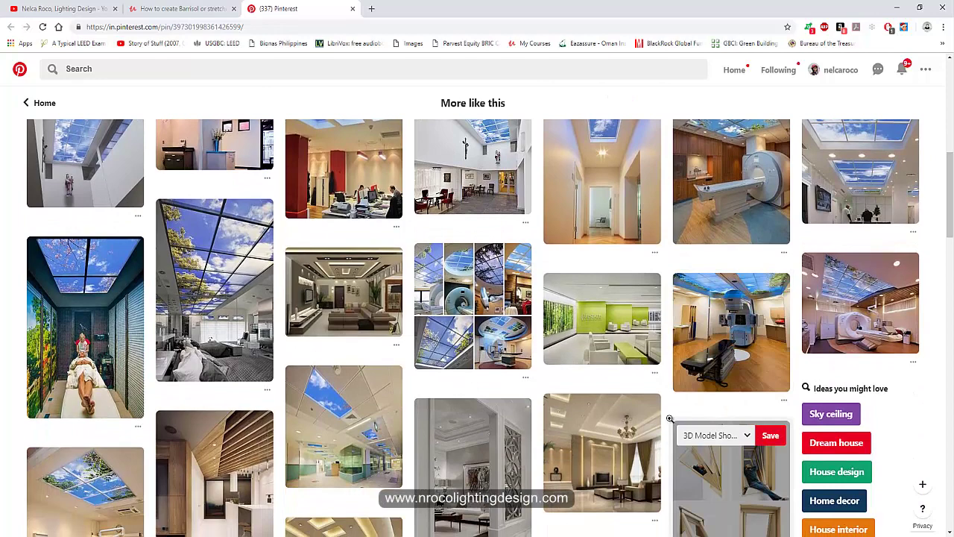
{"action": "scroll", "coordinate": [667, 419], "scroll_direction": "up", "scroll_amount": 2}
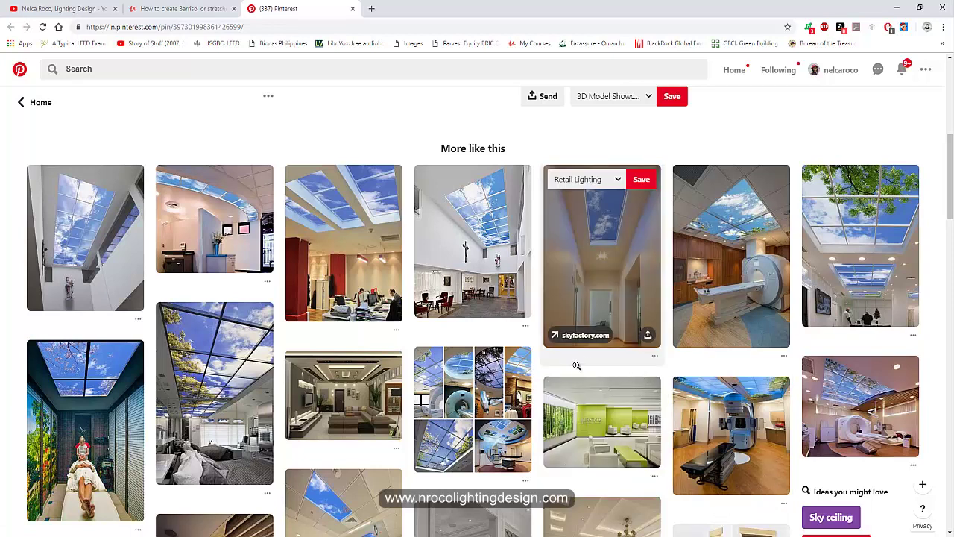
{"action": "scroll", "coordinate": [438, 399], "scroll_direction": "up", "scroll_amount": 1}
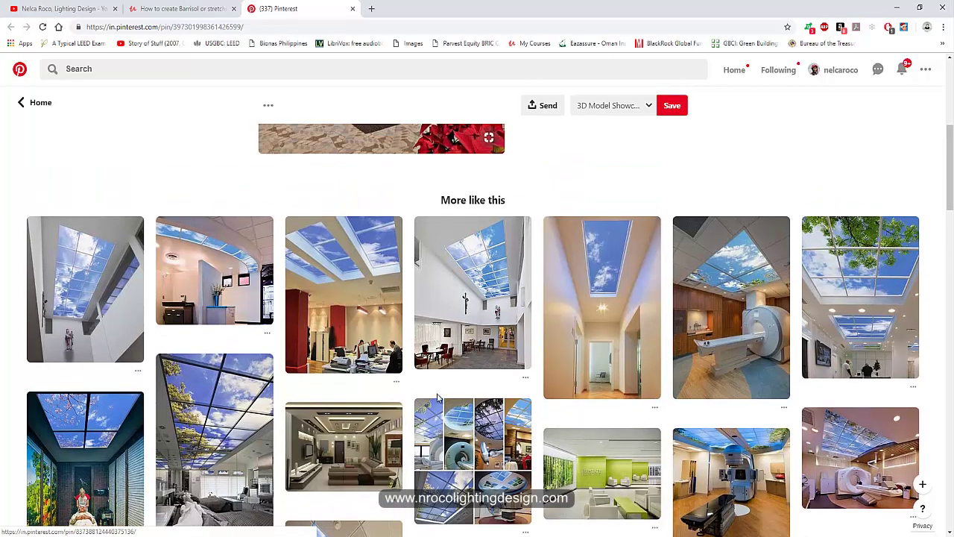
{"action": "scroll", "coordinate": [217, 351], "scroll_direction": "down", "scroll_amount": 2}
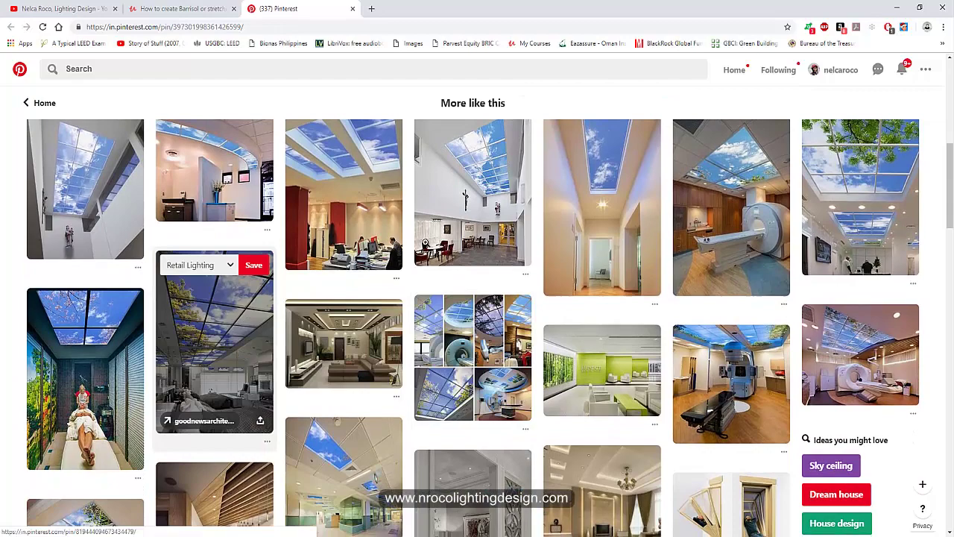
{"action": "scroll", "coordinate": [216, 351], "scroll_direction": "up", "scroll_amount": 6}
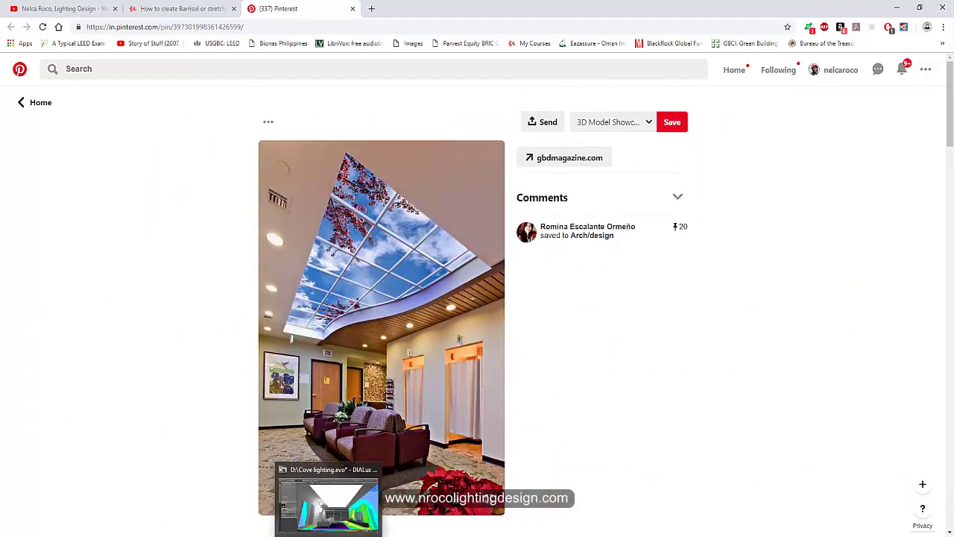
{"action": "left_click", "coordinate": [328, 533]}
{"action": "left_click_drag", "start_coordinate": [385, 311], "coordinate": [500, 223]}
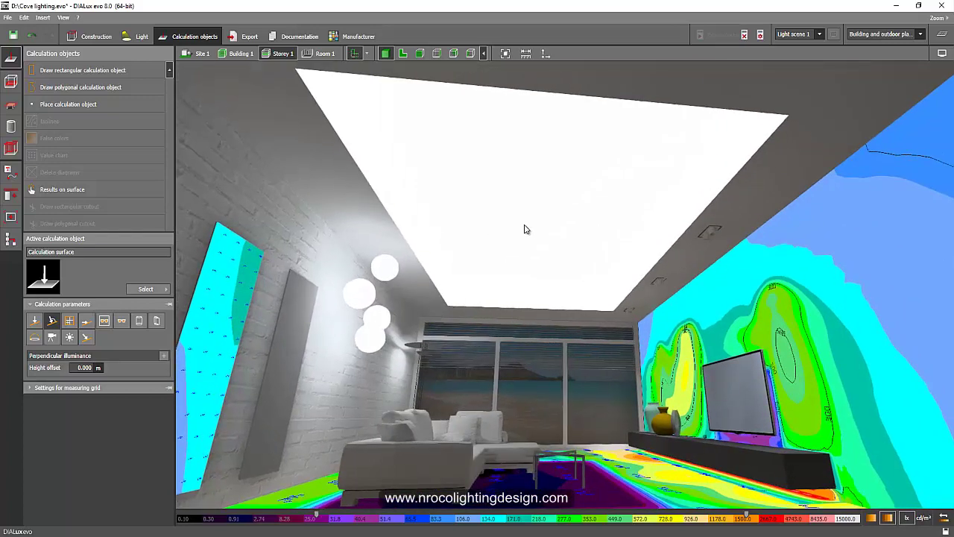
{"action": "left_click", "coordinate": [146, 37]}
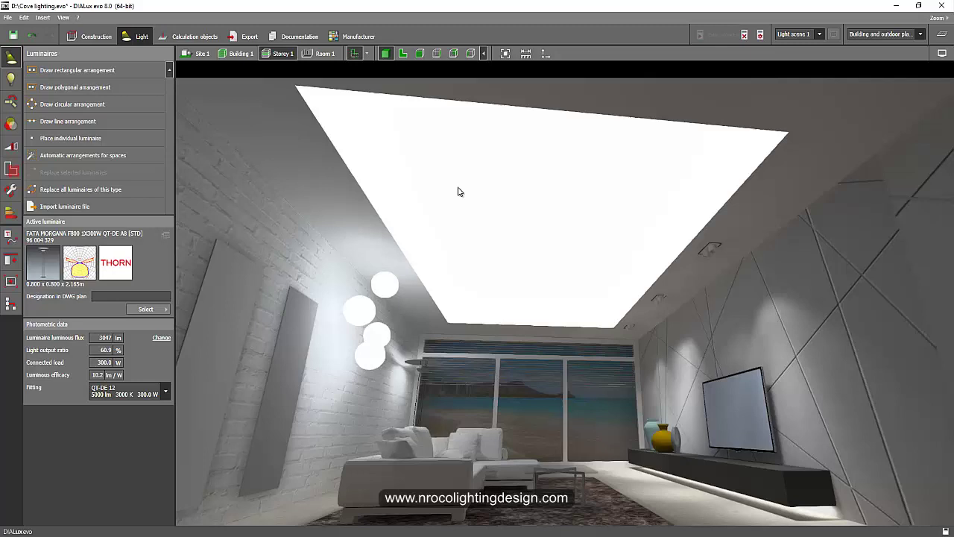
{"action": "left_click", "coordinate": [477, 194]}
{"action": "left_click", "coordinate": [942, 54]}
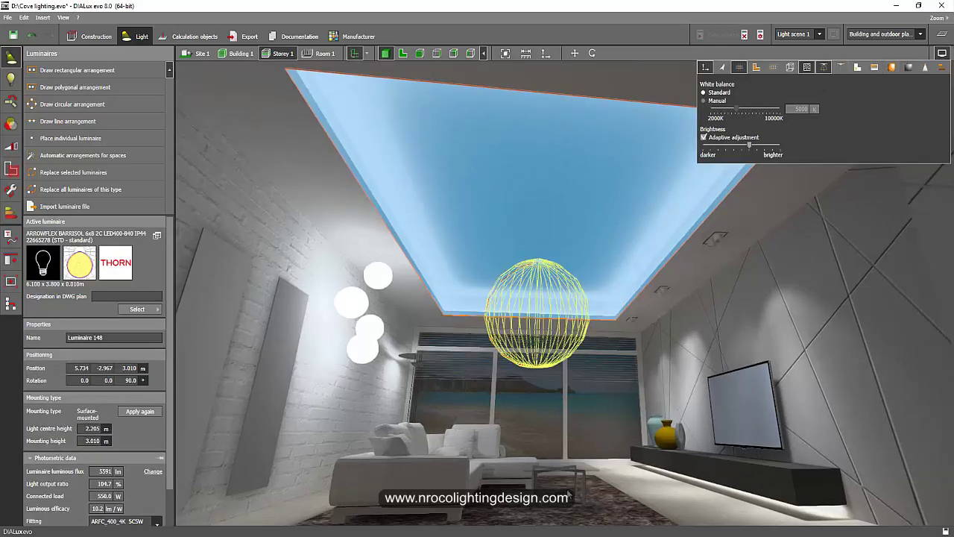
{"action": "left_click_drag", "start_coordinate": [473, 261], "coordinate": [586, 453]}
{"action": "left_click", "coordinate": [605, 459]}
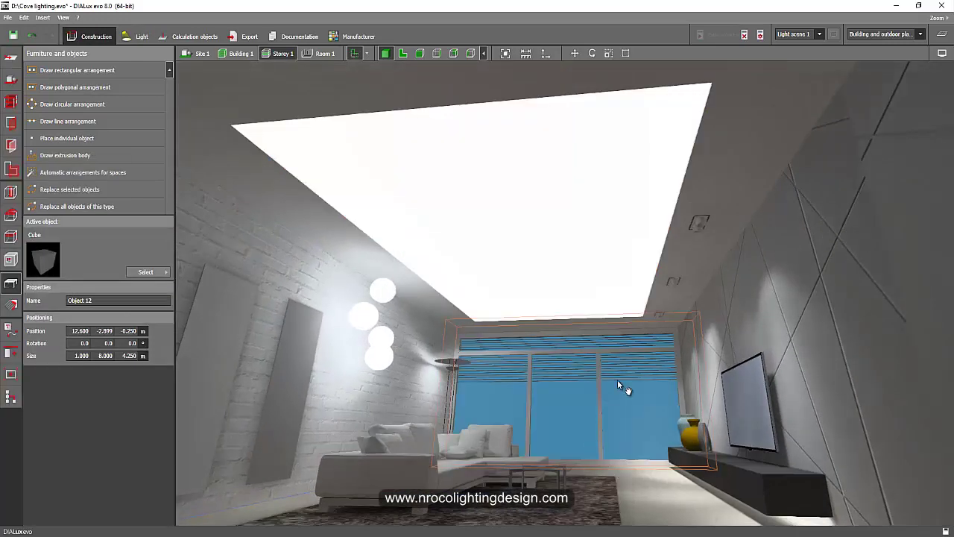
{"action": "left_click_drag", "start_coordinate": [617, 379], "coordinate": [616, 486]}
{"action": "left_click", "coordinate": [663, 488]}
{"action": "left_click_drag", "start_coordinate": [591, 329], "coordinate": [626, 337]}
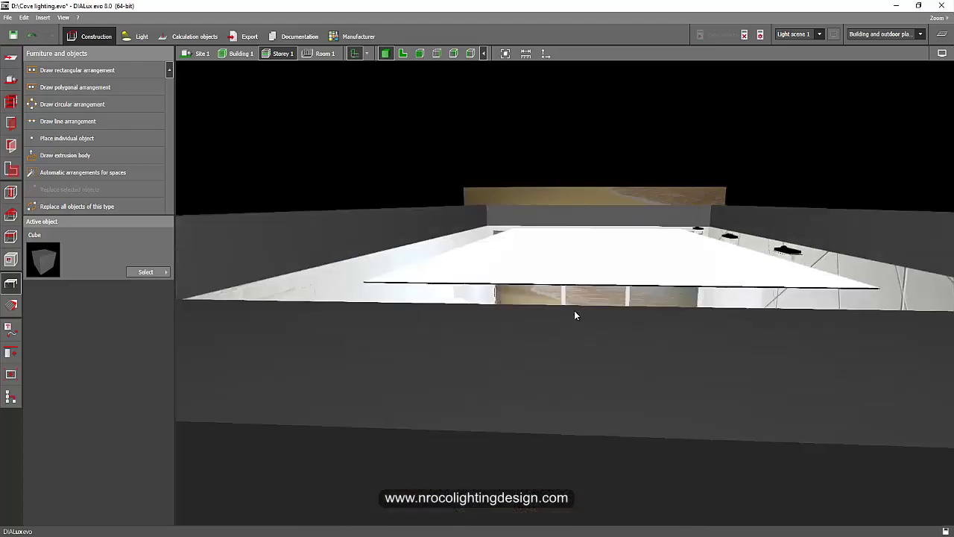
{"action": "left_click_drag", "start_coordinate": [574, 311], "coordinate": [409, 404]}
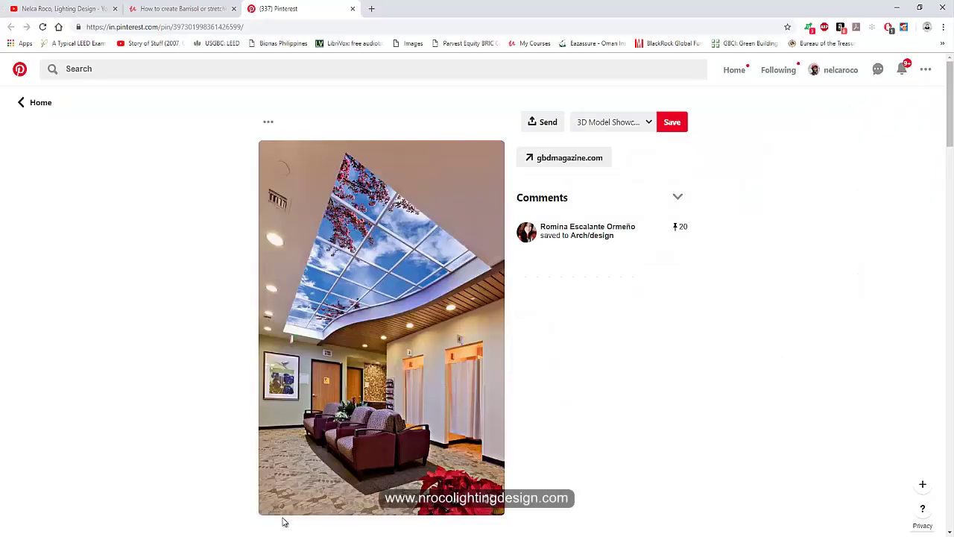
- Open the Pinterest pin of a sky ceiling with tree branches, browse its related pins, then return to DIALux evo
{"action": "scroll", "coordinate": [604, 443], "scroll_direction": "down", "scroll_amount": 5}
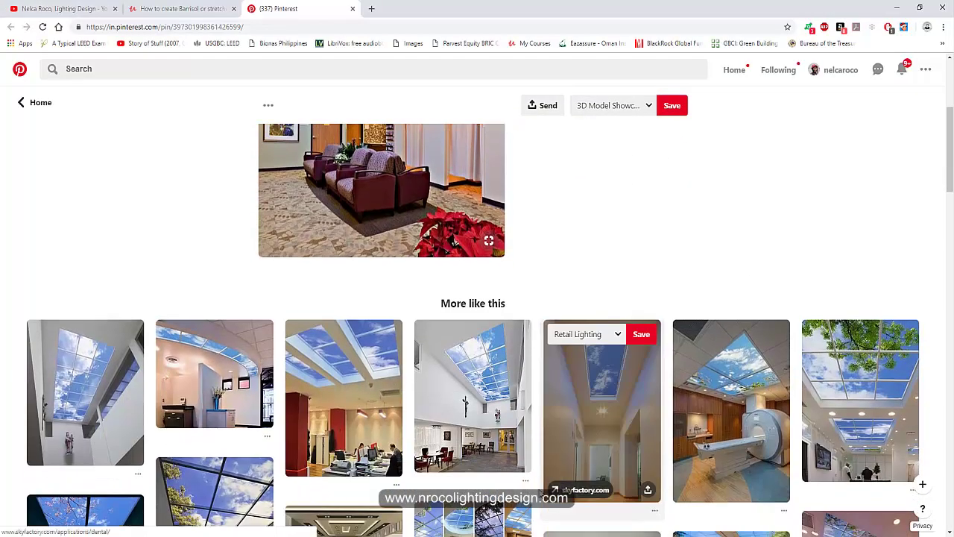
{"action": "scroll", "coordinate": [746, 485], "scroll_direction": "down", "scroll_amount": 1}
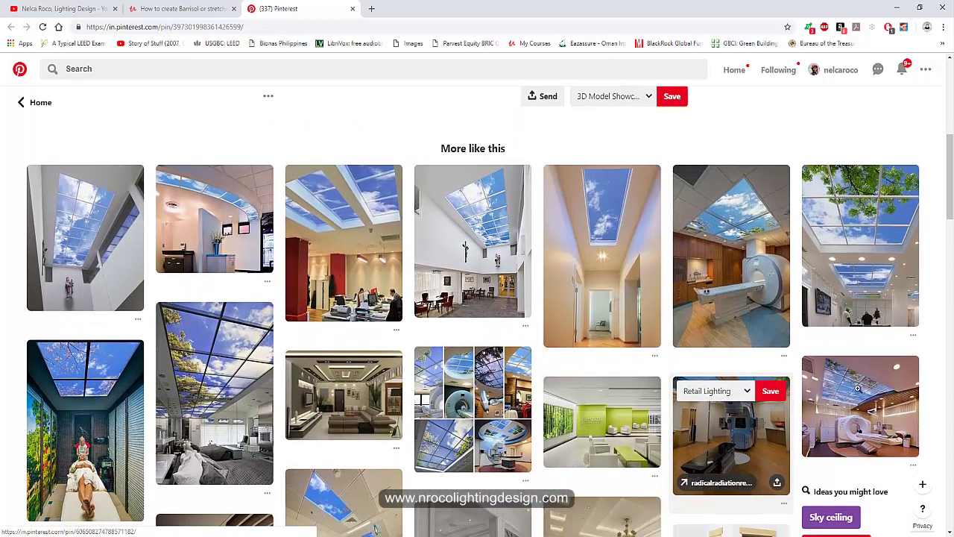
{"action": "left_click", "coordinate": [858, 246]}
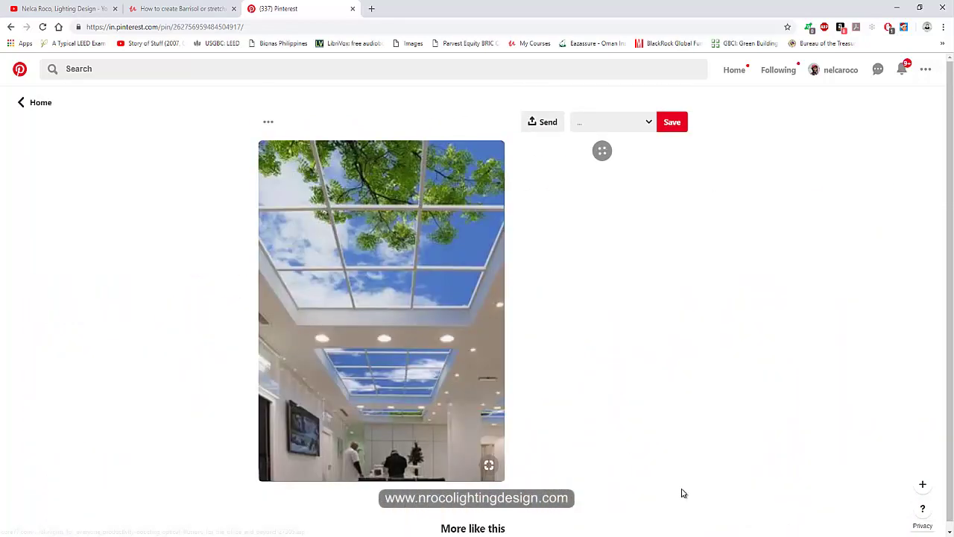
{"action": "scroll", "coordinate": [683, 491], "scroll_direction": "down", "scroll_amount": 4}
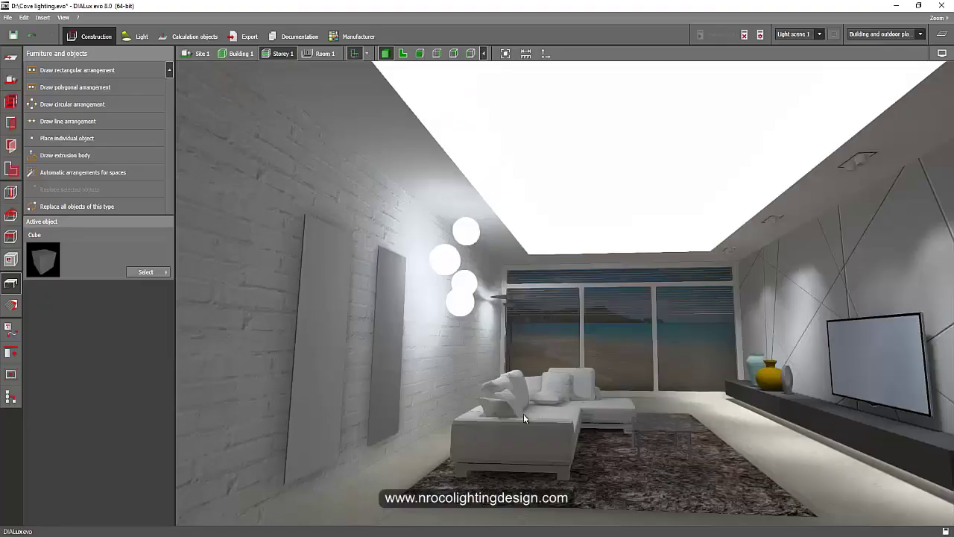
{"action": "right_click_drag", "start_coordinate": [524, 413], "coordinate": [638, 231]}
- In elevation, move the Barrisol stretched-ceiling luminaire up into the recess at 3.250 m, accepting invalidated results
{"action": "left_click", "coordinate": [615, 250]}
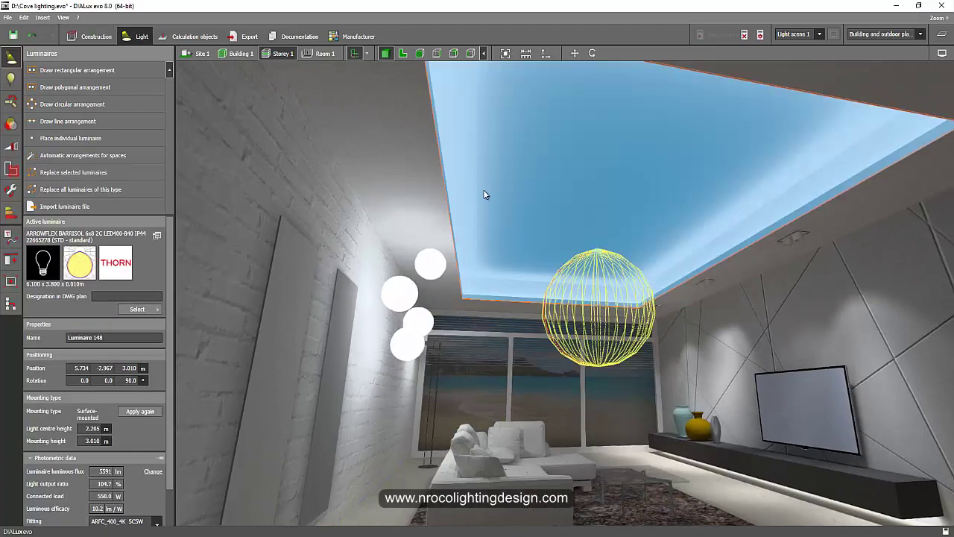
{"action": "key", "text": "F3"}
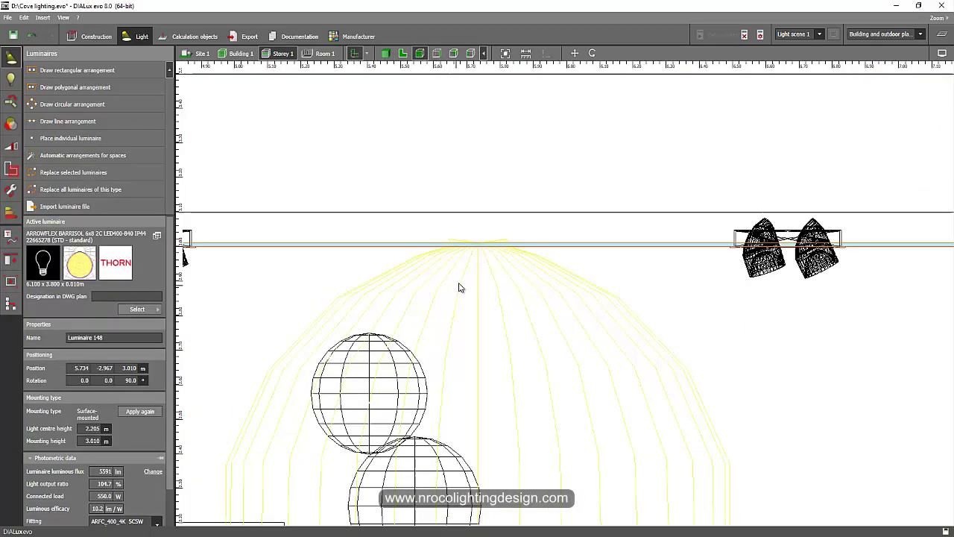
{"action": "scroll", "coordinate": [733, 273], "scroll_direction": "down", "scroll_amount": 1}
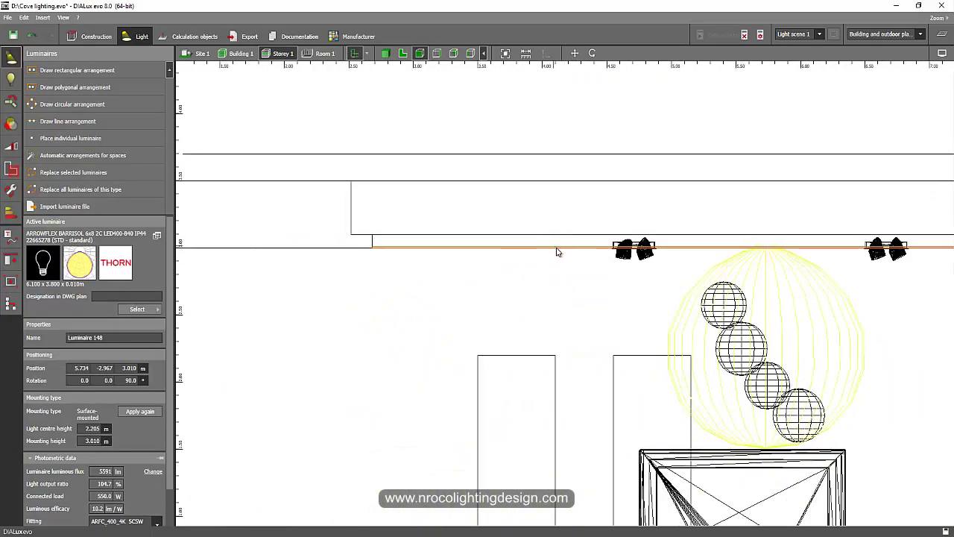
{"action": "right_click", "coordinate": [556, 252]}
{"action": "left_click", "coordinate": [571, 261]}
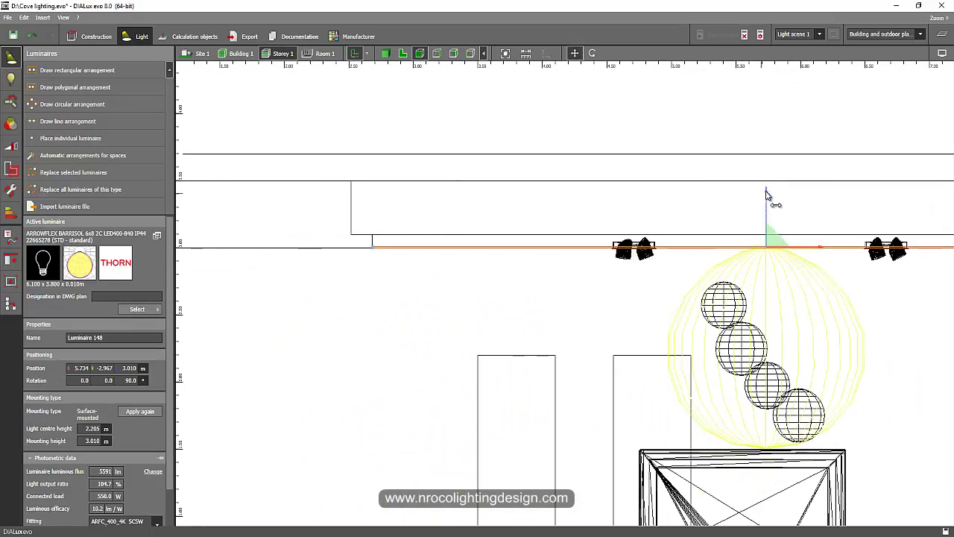
{"action": "left_click", "coordinate": [766, 158]}
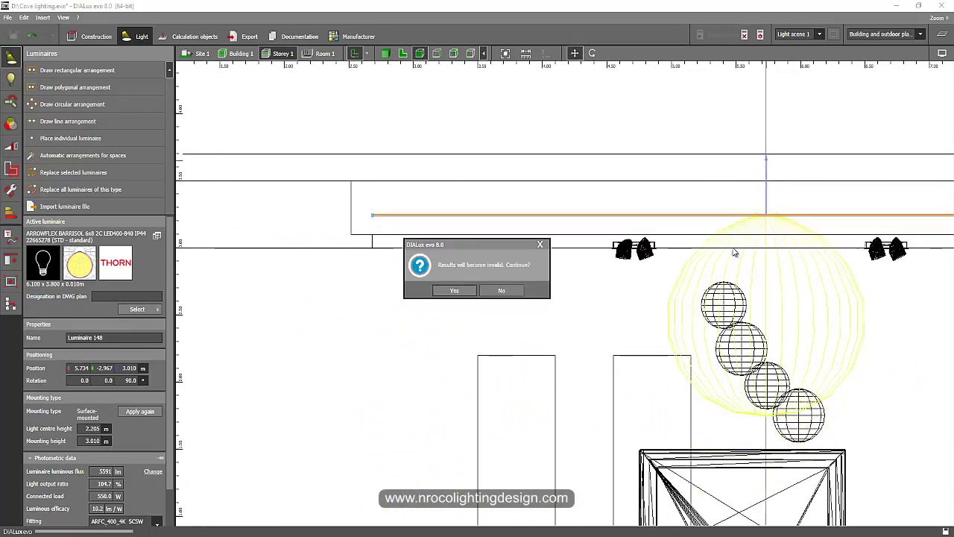
{"action": "left_click", "coordinate": [455, 290]}
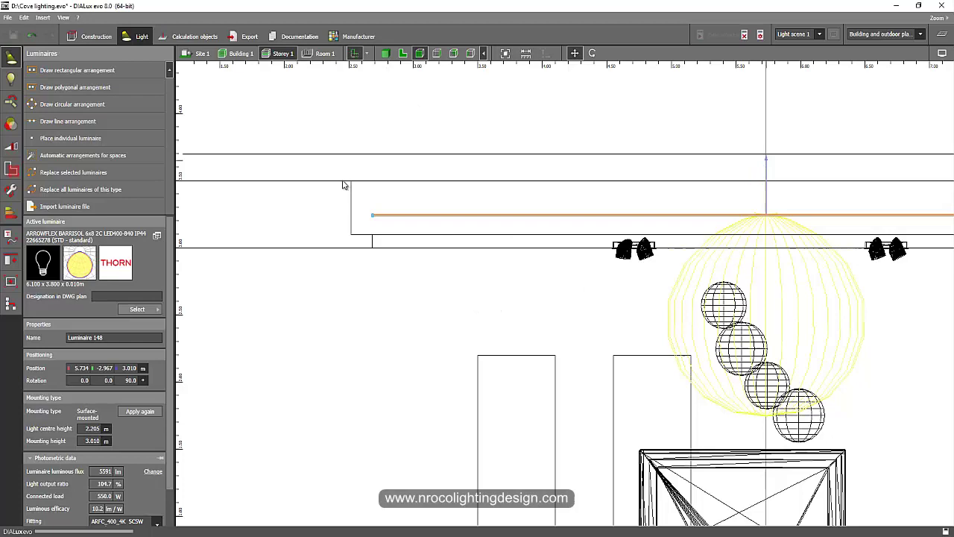
- Return to the 3D view and orbit to inspect the glowing recessed ceiling and window wall
{"action": "left_click", "coordinate": [385, 53]}
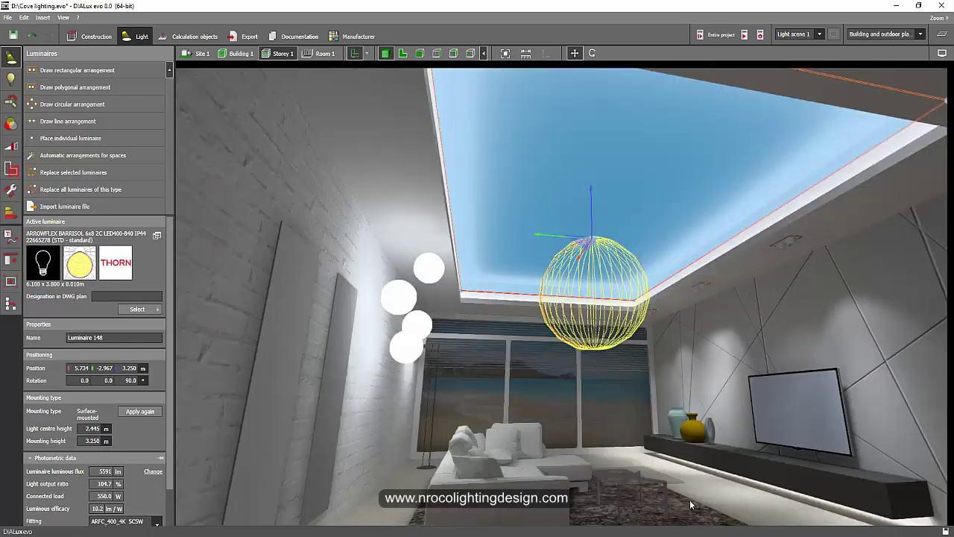
{"action": "left_click_drag", "start_coordinate": [723, 470], "coordinate": [359, 199]}
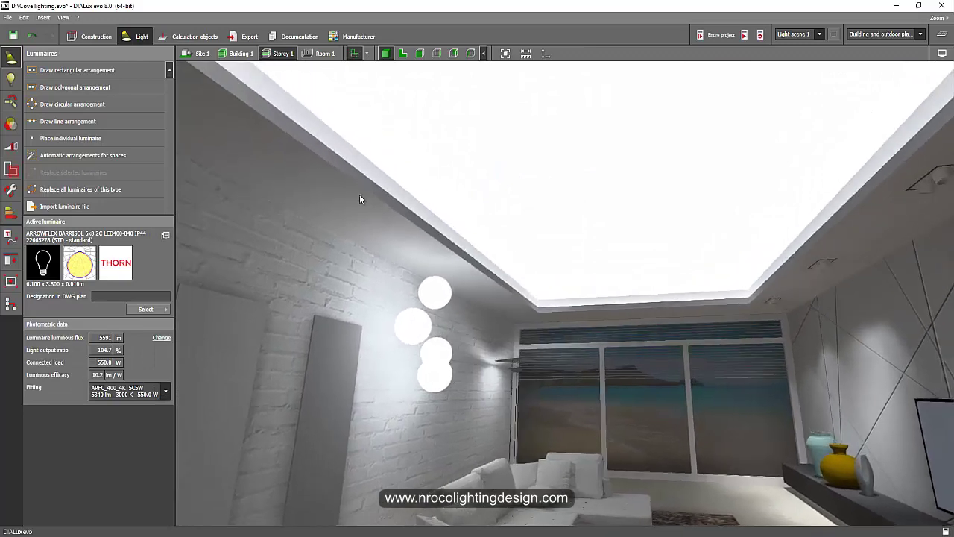
{"action": "left_click_drag", "start_coordinate": [462, 201], "coordinate": [335, 279]}
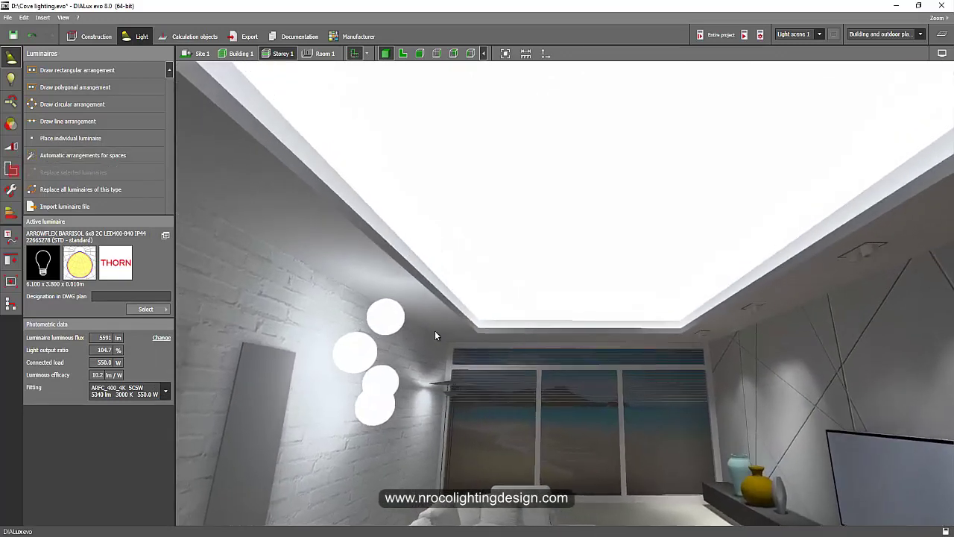
{"action": "mouse_move", "coordinate": [448, 301]}
{"action": "left_mouse_down"}
{"action": "mouse_move", "coordinate": [470, 292]}
{"action": "mouse_move", "coordinate": [455, 292]}
{"action": "mouse_move", "coordinate": [457, 306]}
{"action": "left_mouse_up"}
- Use Construction > Cutout on the ceiling and set the cutting depth to 0.300 m
{"action": "left_click", "coordinate": [91, 36]}
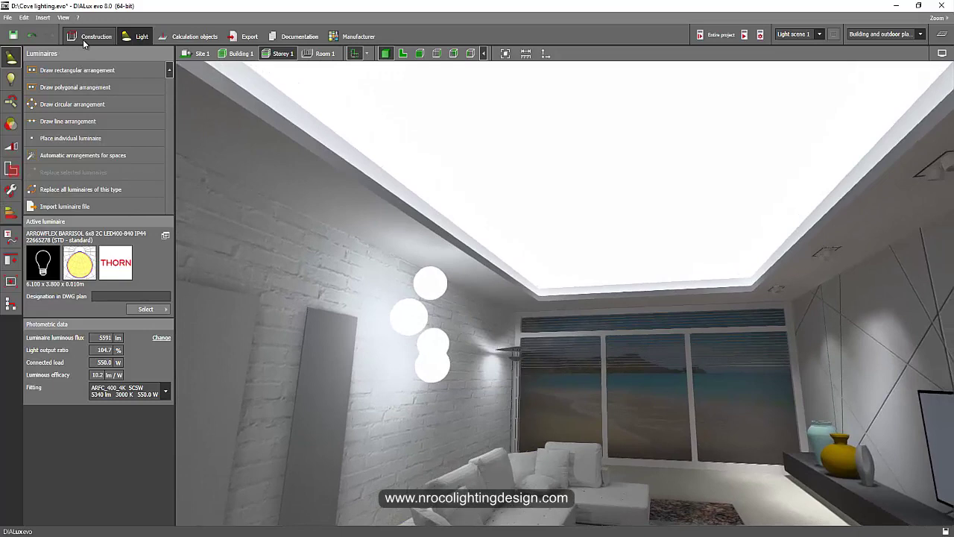
{"action": "left_click", "coordinate": [10, 261]}
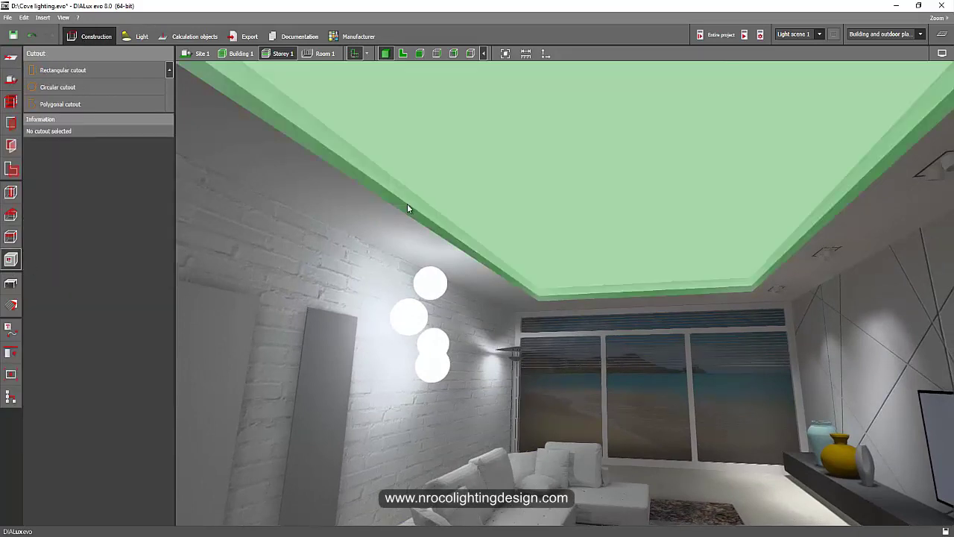
{"action": "scroll", "coordinate": [355, 142], "scroll_direction": "up", "scroll_amount": 2}
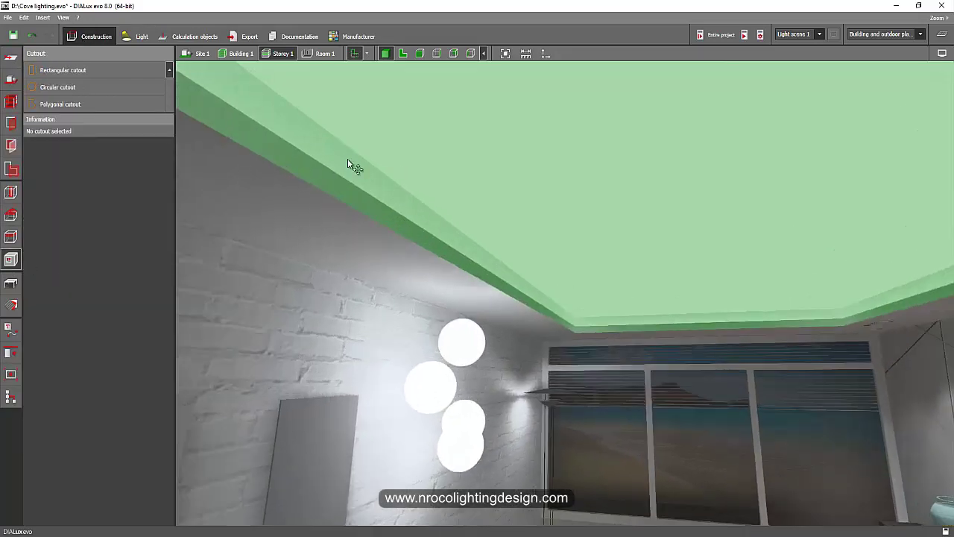
{"action": "left_click", "coordinate": [348, 159]}
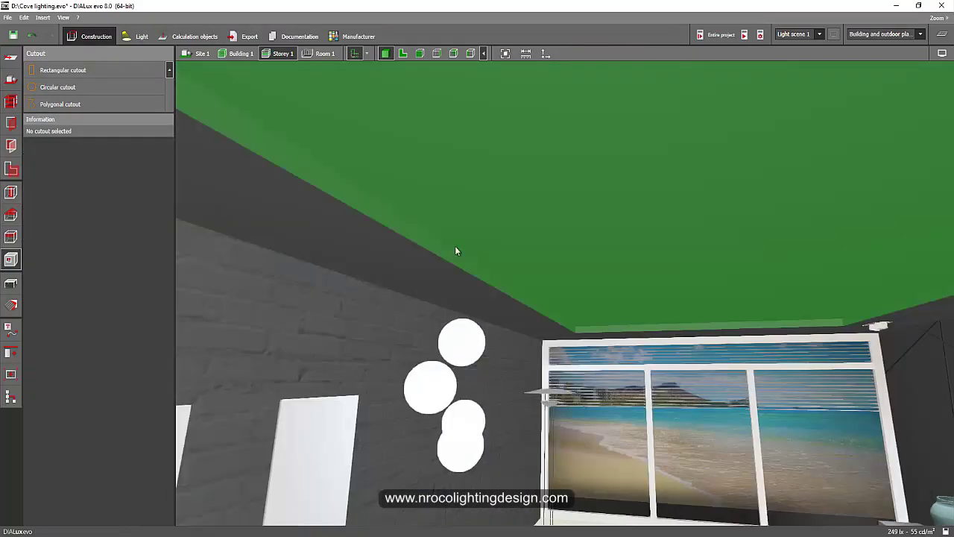
{"action": "left_click", "coordinate": [517, 172]}
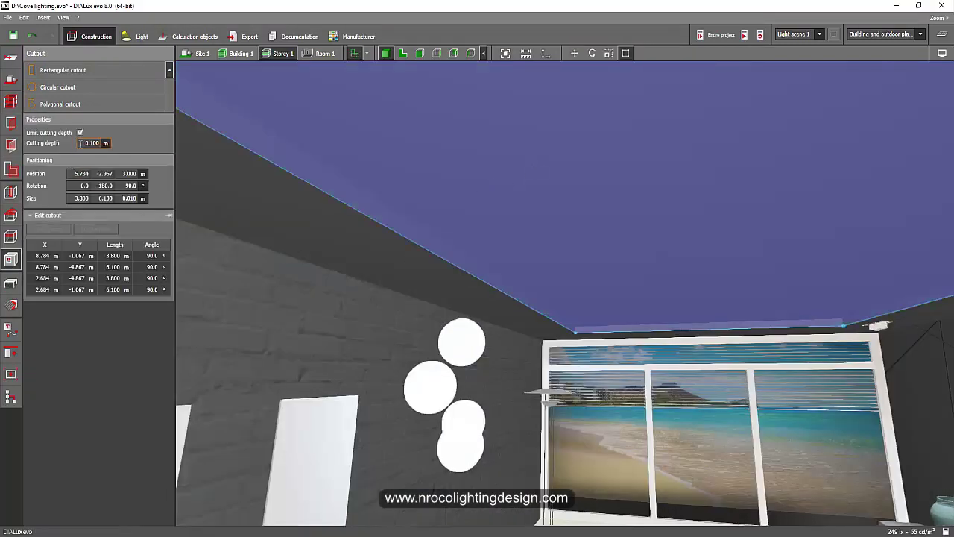
{"action": "type", "text": ".3"}
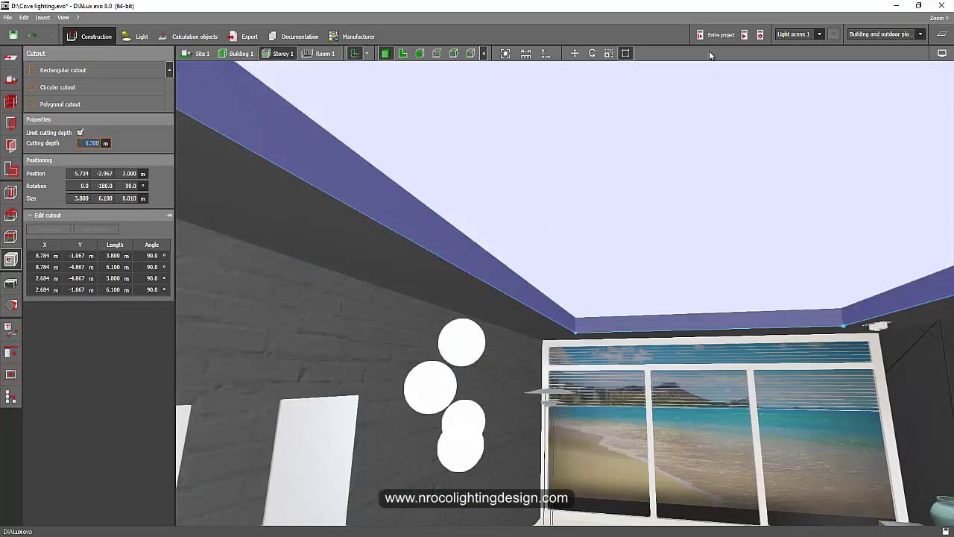
- In the side elevation, select the cove luminaire and choose Move from its context menu
{"action": "left_click", "coordinate": [419, 54]}
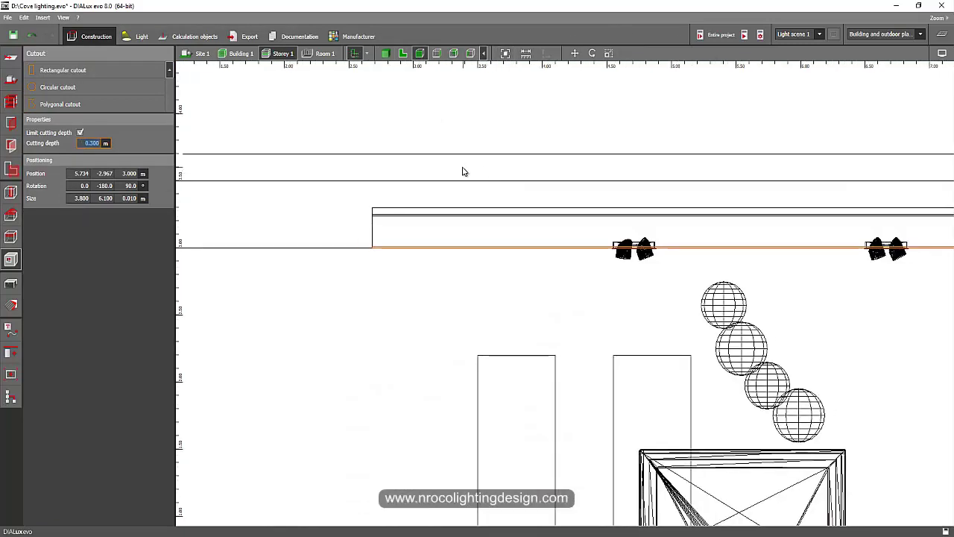
{"action": "scroll", "coordinate": [313, 159], "scroll_direction": "down", "scroll_amount": 2}
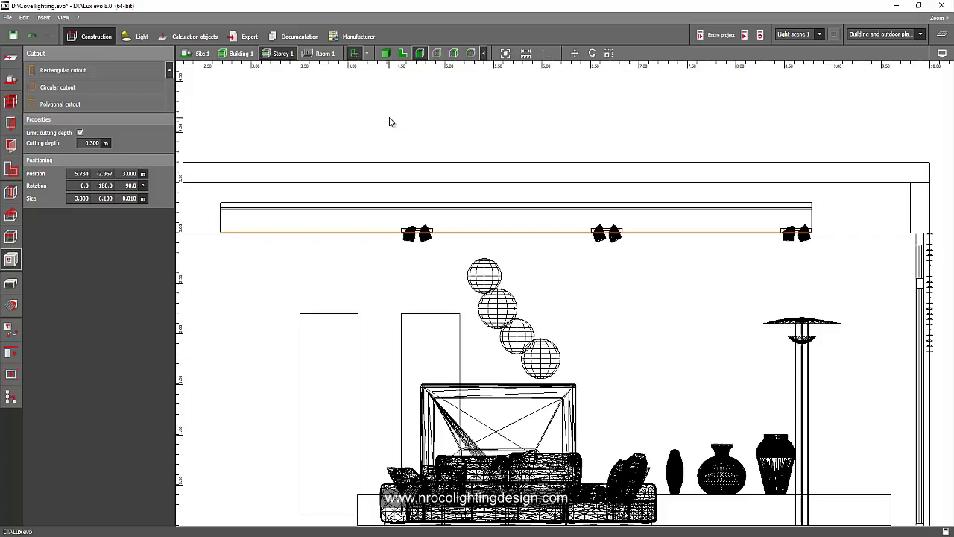
{"action": "left_click", "coordinate": [350, 191]}
{"action": "scroll", "coordinate": [358, 211], "scroll_direction": "up", "scroll_amount": 1}
{"action": "left_click", "coordinate": [362, 215]}
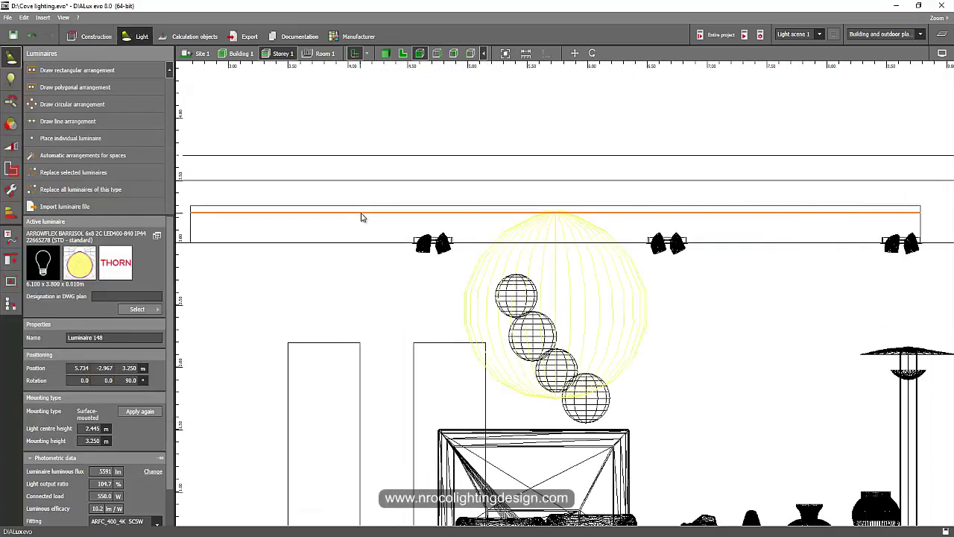
{"action": "right_click", "coordinate": [361, 217]}
{"action": "left_click", "coordinate": [459, 224]}
{"action": "scroll", "coordinate": [524, 196], "scroll_direction": "up", "scroll_amount": 2}
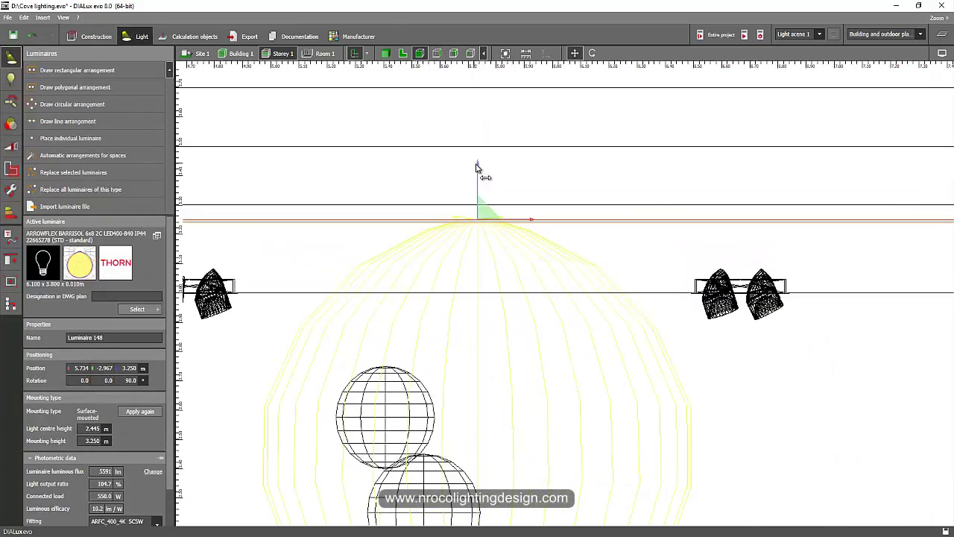
- Raise the cove luminaire to 3.300 m, then calculate the Entire project from the 3D view
{"action": "left_click_drag", "start_coordinate": [477, 167], "coordinate": [482, 152]}
{"action": "scroll", "coordinate": [681, 206], "scroll_direction": "down", "scroll_amount": 3}
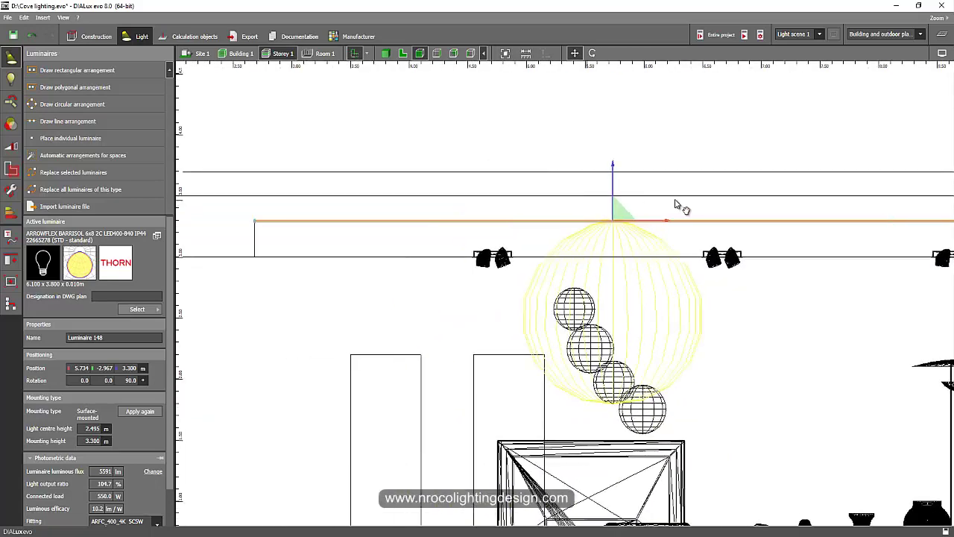
{"action": "left_click", "coordinate": [447, 134]}
{"action": "left_click", "coordinate": [385, 53]}
{"action": "left_click_drag", "start_coordinate": [384, 209], "coordinate": [566, 186]}
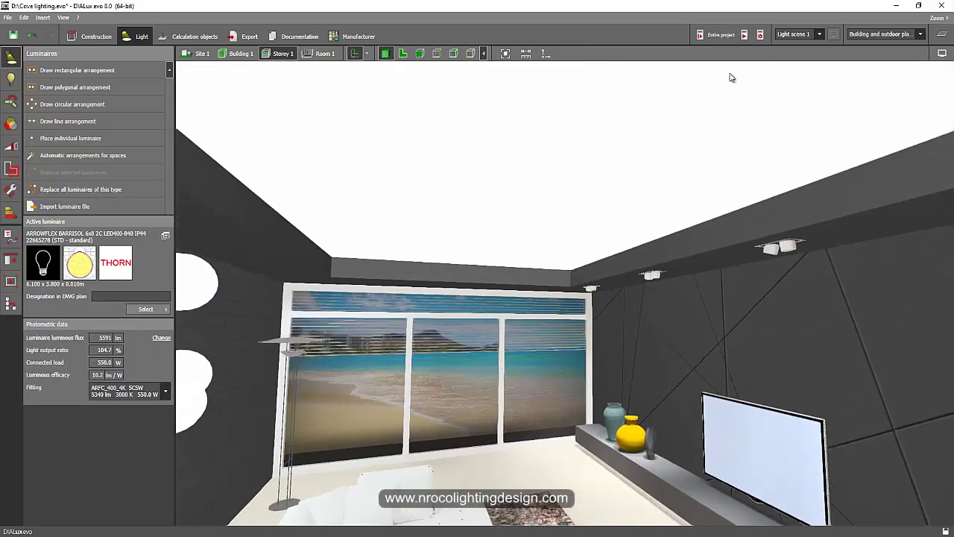
{"action": "left_click", "coordinate": [719, 39]}
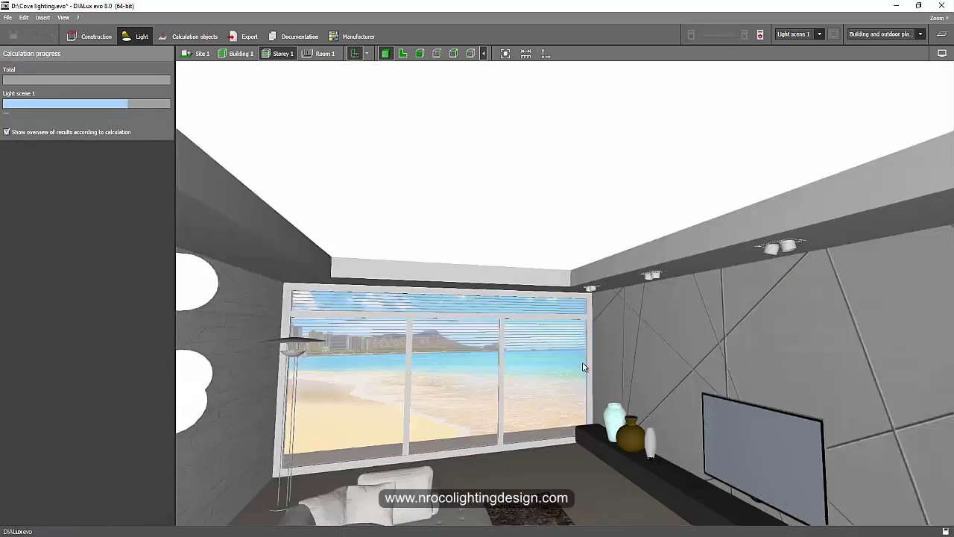
- Browse Pinterest and open skylight and cloud-sky ceiling example pins for reference
{"action": "scroll", "coordinate": [513, 263], "scroll_direction": "down", "scroll_amount": 3}
{"action": "scroll", "coordinate": [654, 243], "scroll_direction": "up", "scroll_amount": 4}
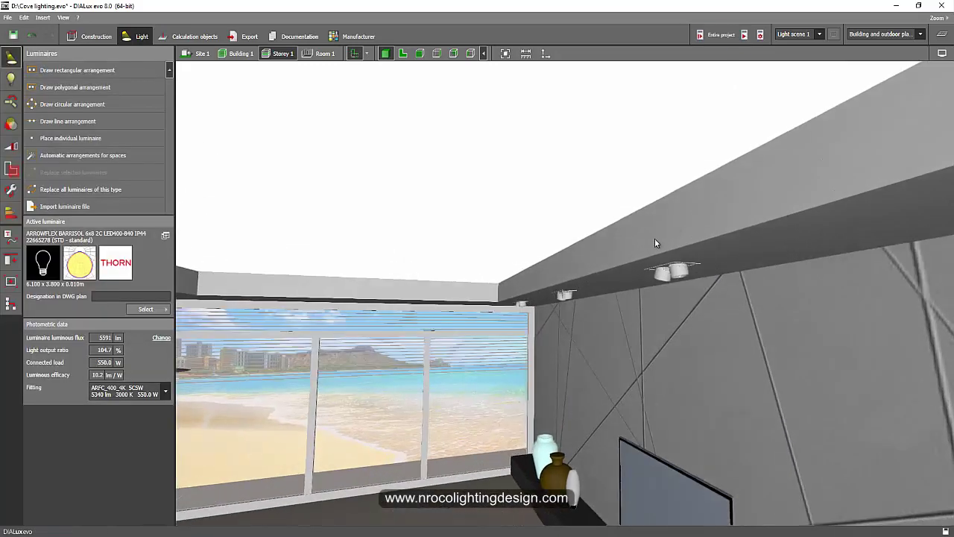
{"action": "scroll", "coordinate": [634, 250], "scroll_direction": "down", "scroll_amount": 3}
{"action": "scroll", "coordinate": [651, 260], "scroll_direction": "up", "scroll_amount": 2}
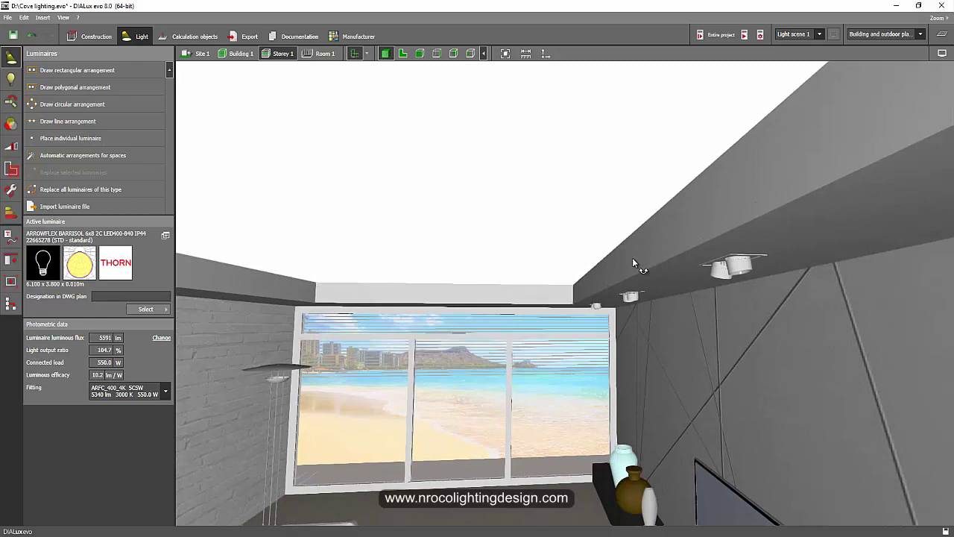
{"action": "scroll", "coordinate": [632, 261], "scroll_direction": "down", "scroll_amount": 3}
{"action": "scroll", "coordinate": [619, 261], "scroll_direction": "up", "scroll_amount": 4}
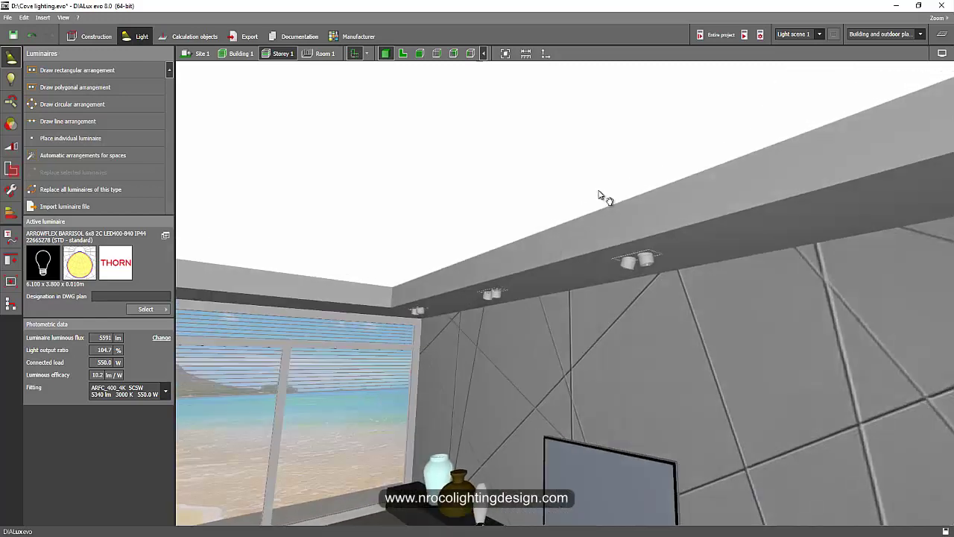
{"action": "scroll", "coordinate": [602, 197], "scroll_direction": "down", "scroll_amount": 3}
{"action": "scroll", "coordinate": [616, 216], "scroll_direction": "up", "scroll_amount": 2}
{"action": "scroll", "coordinate": [523, 254], "scroll_direction": "down", "scroll_amount": 2}
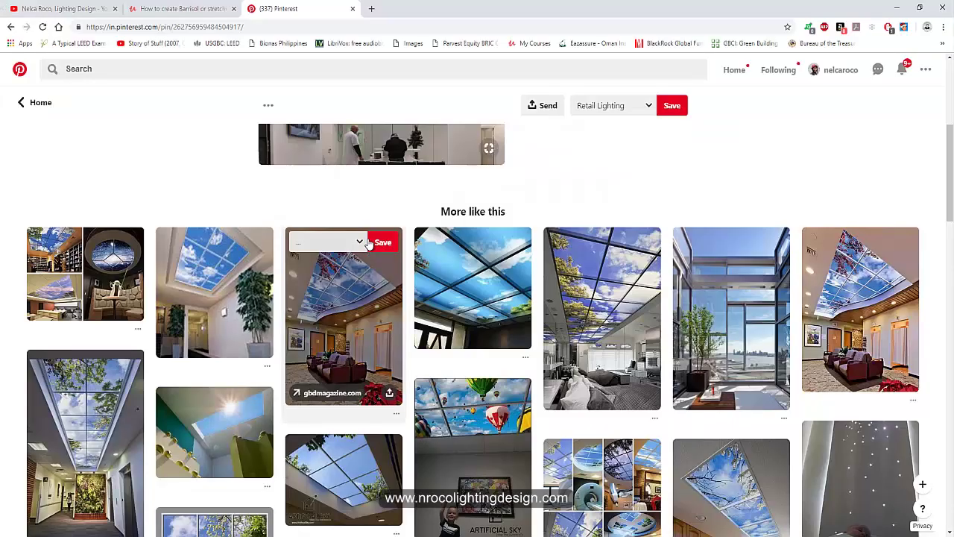
{"action": "left_click", "coordinate": [371, 278]}
{"action": "scroll", "coordinate": [302, 310], "scroll_direction": "down", "scroll_amount": 4}
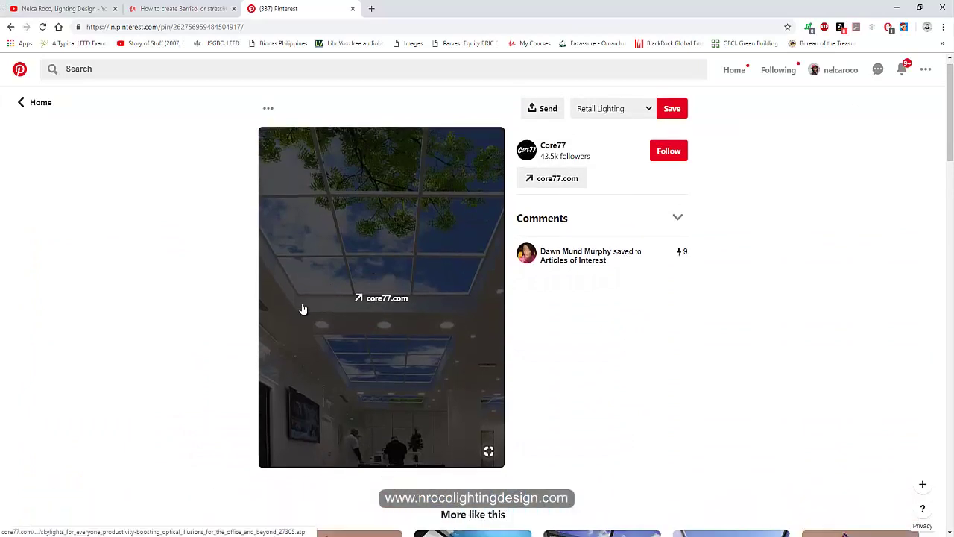
{"action": "left_click", "coordinate": [344, 300]}
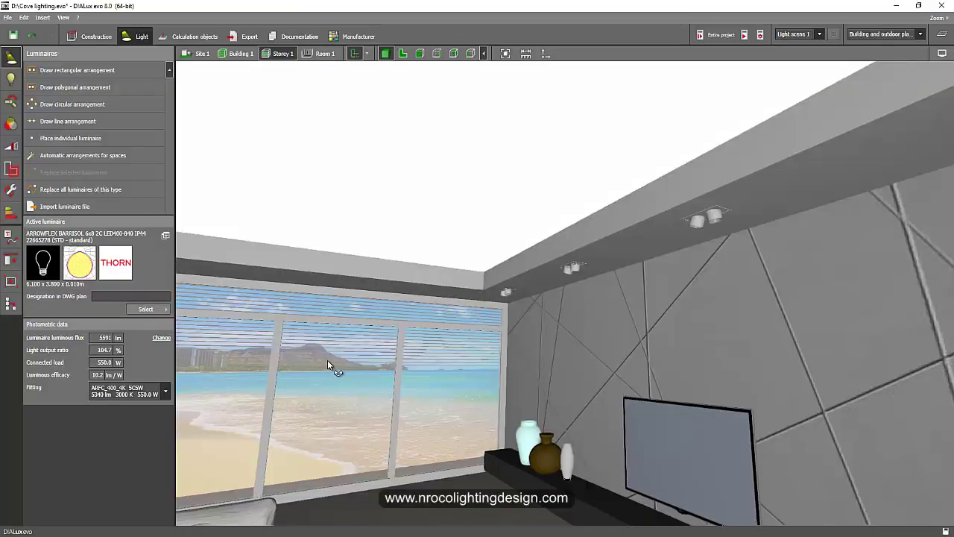
- In plan view, place a Cube via Furniture and objects and move it toward the ceiling opening
{"action": "left_click_drag", "start_coordinate": [327, 360], "coordinate": [325, 356]}
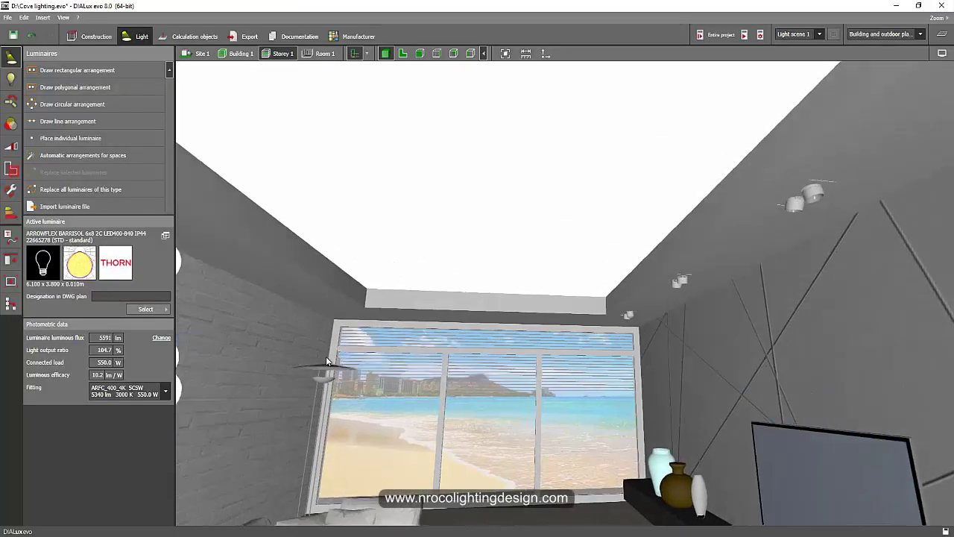
{"action": "left_click", "coordinate": [403, 54]}
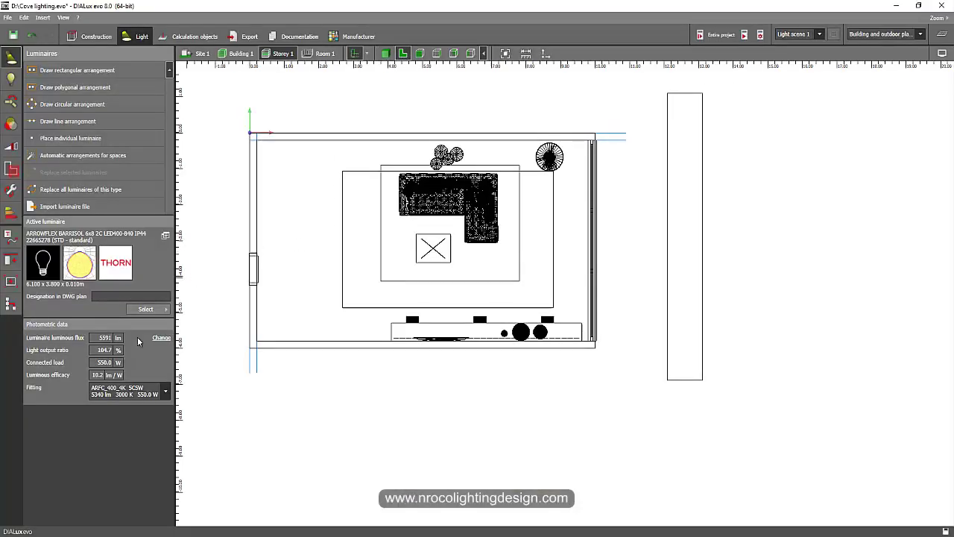
{"action": "left_click", "coordinate": [91, 35]}
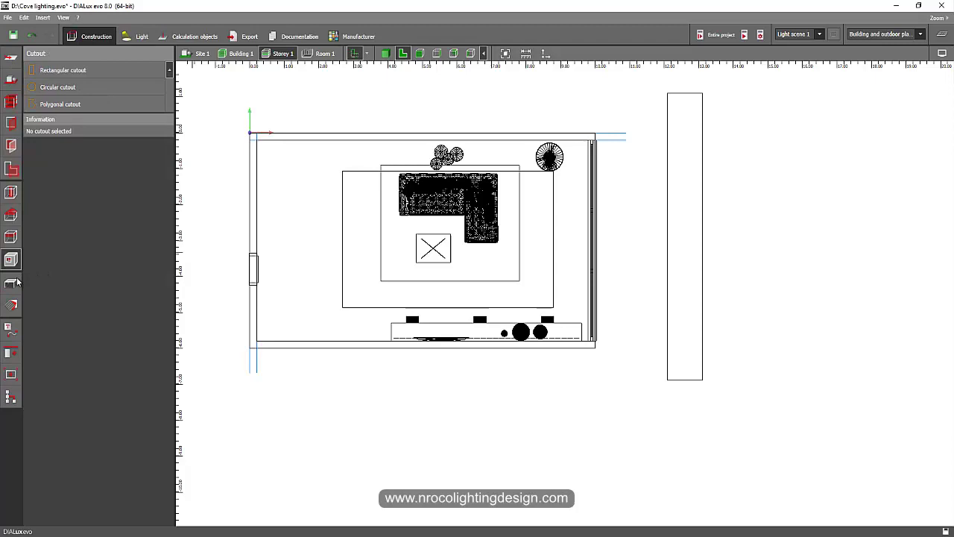
{"action": "left_click", "coordinate": [13, 283]}
{"action": "left_click", "coordinate": [67, 138]}
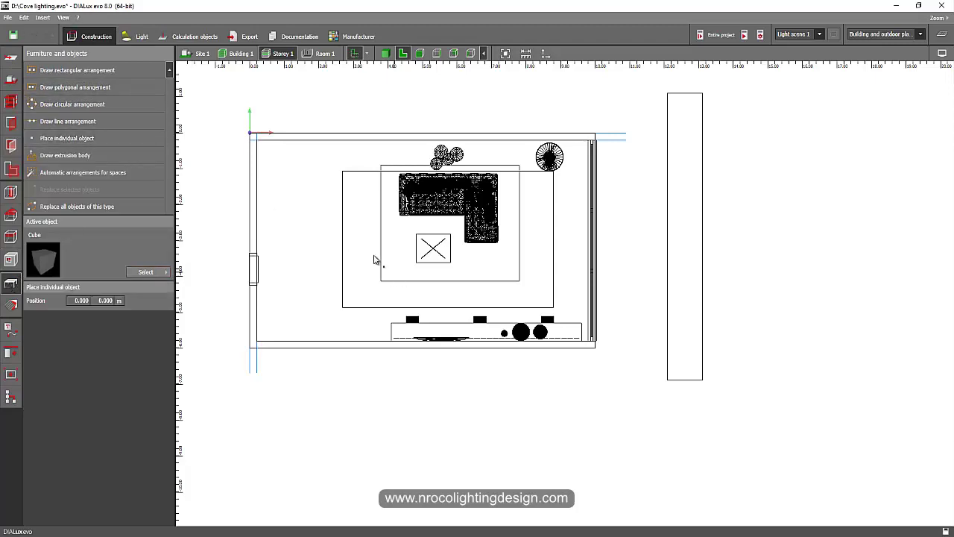
{"action": "left_click", "coordinate": [362, 246]}
{"action": "scroll", "coordinate": [344, 230], "scroll_direction": "up", "scroll_amount": 1}
{"action": "left_click_drag", "start_coordinate": [343, 217], "coordinate": [344, 173]}
- Scale the cube to 3.800 m deep and 6.100 m wide over the ceiling opening
{"action": "right_click", "coordinate": [364, 197]}
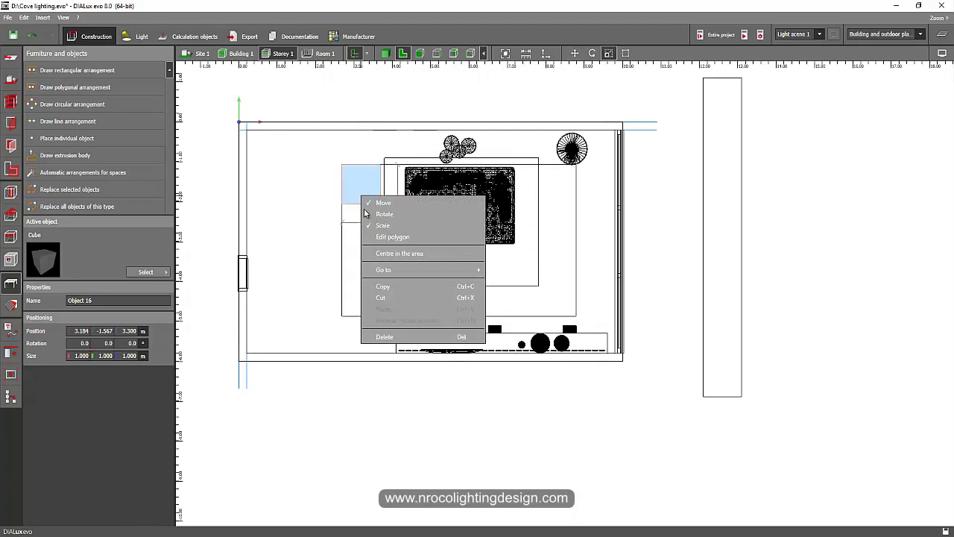
{"action": "left_click", "coordinate": [365, 214]}
{"action": "left_click_drag", "start_coordinate": [365, 216], "coordinate": [360, 324]}
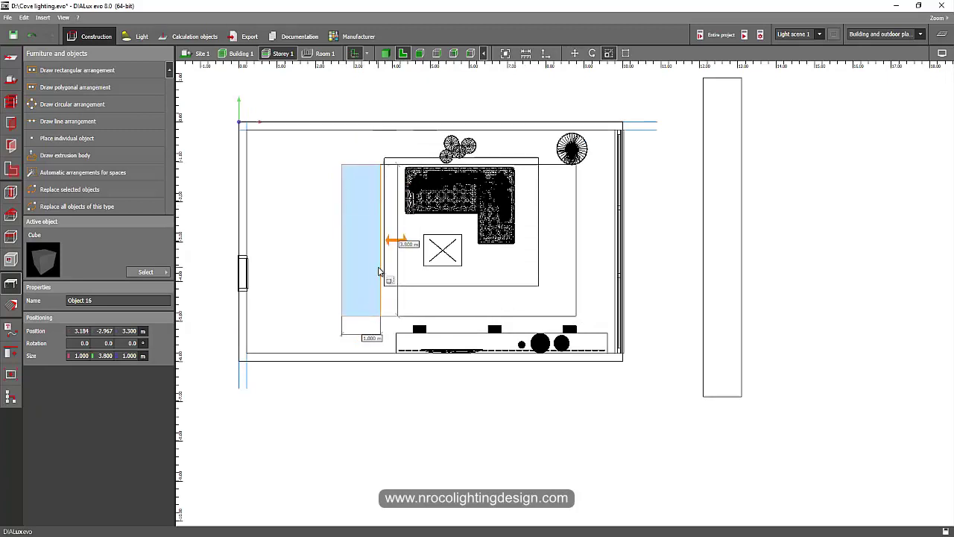
{"action": "left_click_drag", "start_coordinate": [379, 272], "coordinate": [577, 275]}
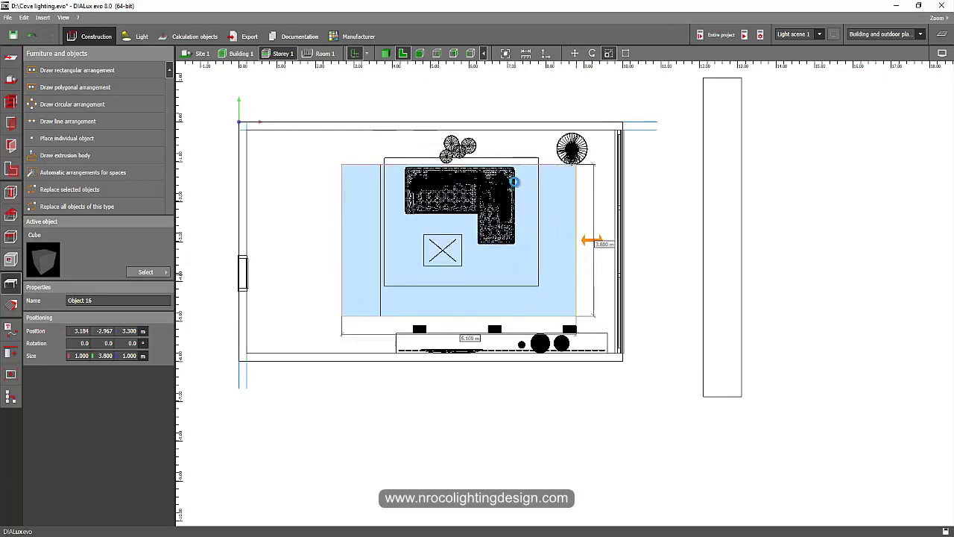
{"action": "left_click", "coordinate": [419, 54]}
{"action": "scroll", "coordinate": [428, 206], "scroll_direction": "down", "scroll_amount": 3}
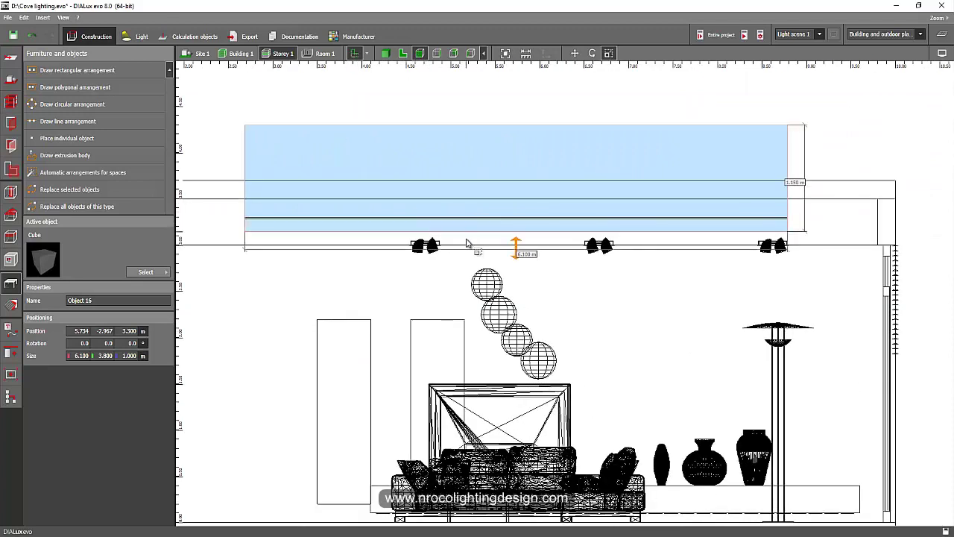
- In elevation, drag the cube's height arrow until its Z size is 0.010 m at 3.150 m
{"action": "left_click_drag", "start_coordinate": [468, 244], "coordinate": [539, 203]}
{"action": "scroll", "coordinate": [500, 247], "scroll_direction": "up", "scroll_amount": 2}
{"action": "scroll", "coordinate": [500, 248], "scroll_direction": "up", "scroll_amount": 1}
{"action": "scroll", "coordinate": [521, 214], "scroll_direction": "up", "scroll_amount": 2}
{"action": "scroll", "coordinate": [530, 198], "scroll_direction": "up", "scroll_amount": 2}
- Inspect the new thin ceiling panel in the 3D view, selecting and deselecting it to check
{"action": "left_click", "coordinate": [385, 53]}
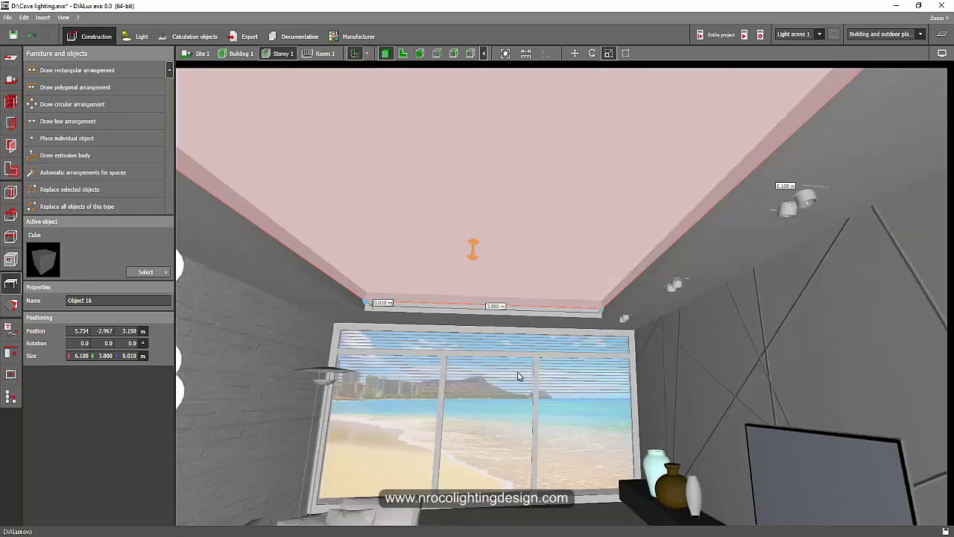
{"action": "key", "text": "Escape"}
{"action": "left_click_drag", "start_coordinate": [505, 325], "coordinate": [510, 231]}
{"action": "left_click_drag", "start_coordinate": [448, 243], "coordinate": [545, 190]}
{"action": "left_click", "coordinate": [545, 192]}
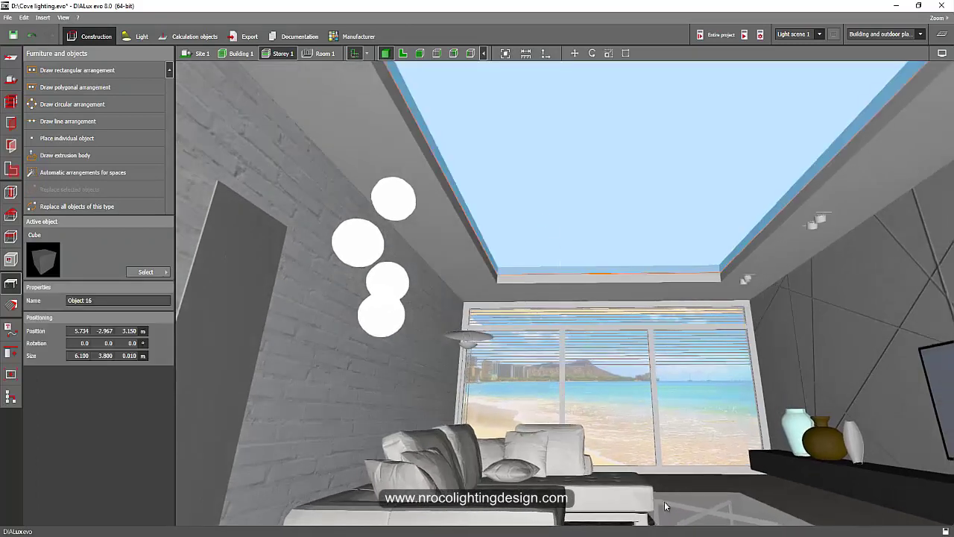
{"action": "left_click", "coordinate": [776, 490]}
{"action": "left_click_drag", "start_coordinate": [715, 379], "coordinate": [701, 367]}
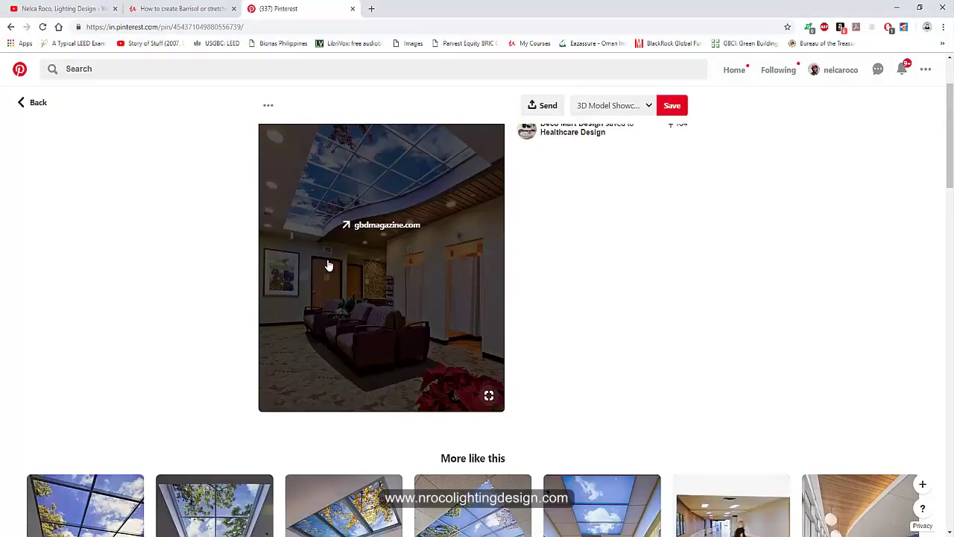
- In a new browser tab, search Google for 'sky texture'
{"action": "scroll", "coordinate": [271, 404], "scroll_direction": "down", "scroll_amount": 3}
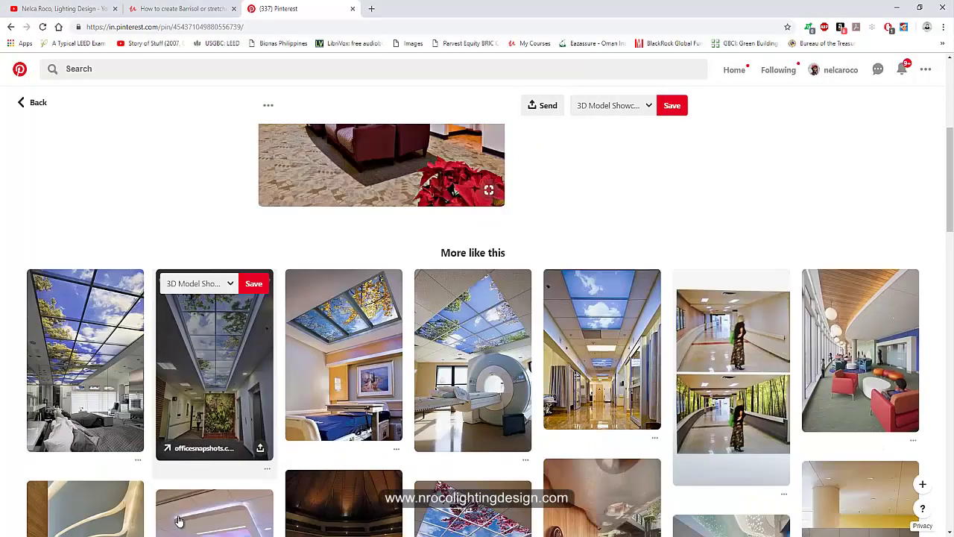
{"action": "left_click", "coordinate": [372, 8]}
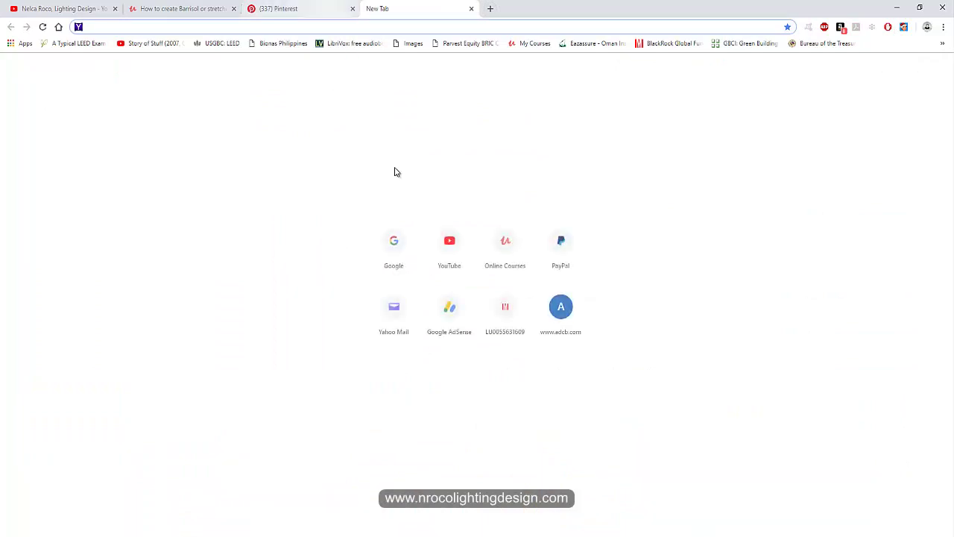
{"action": "left_click", "coordinate": [401, 251]}
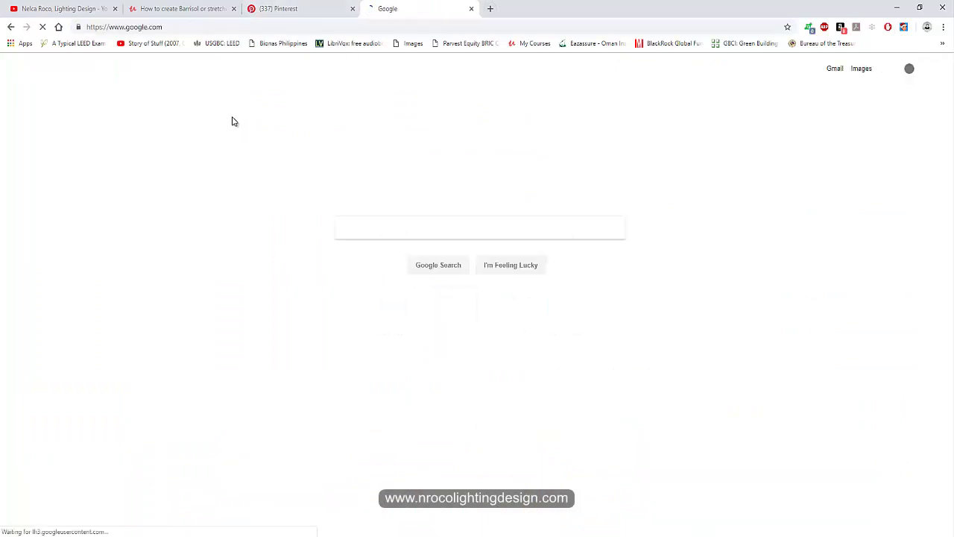
{"action": "left_click", "coordinate": [357, 229]}
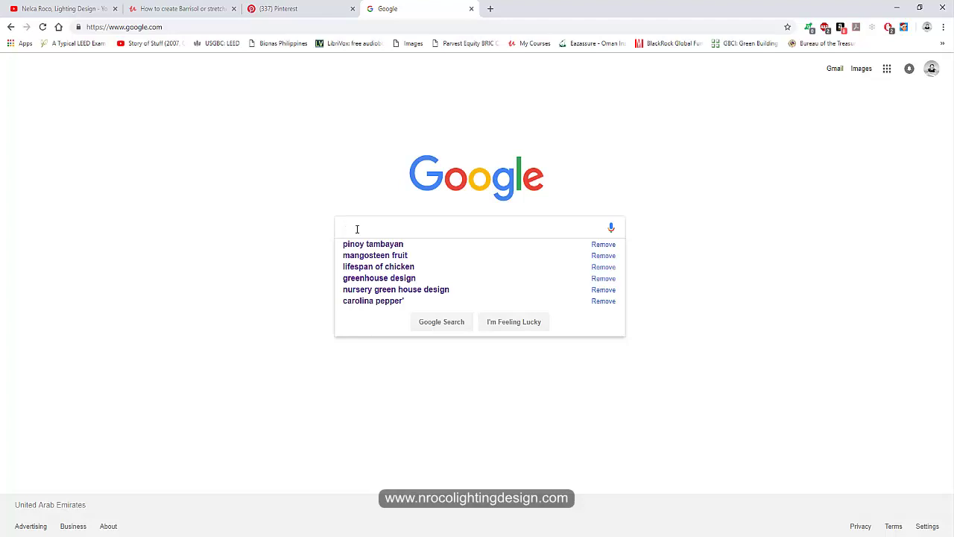
{"action": "type", "text": "sky texture"}
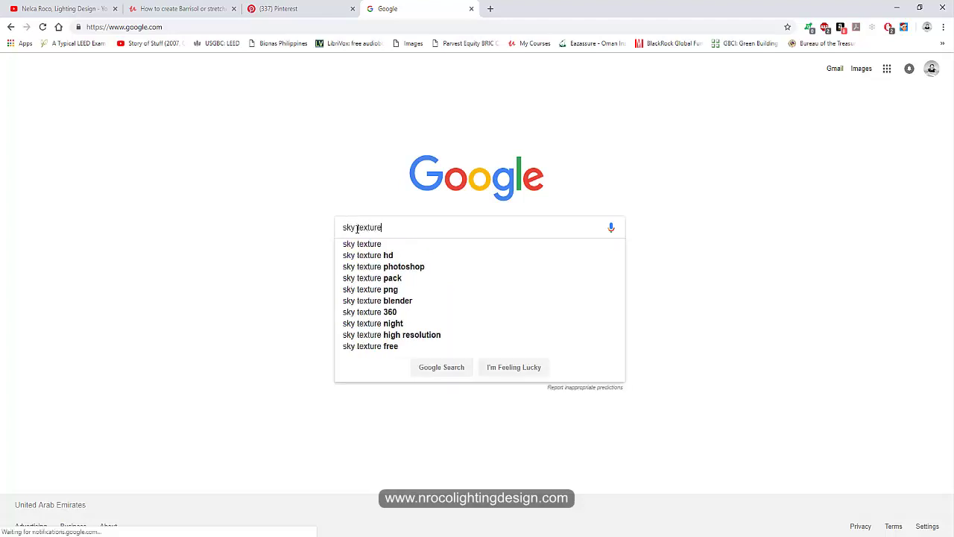
{"action": "key", "text": "Return"}
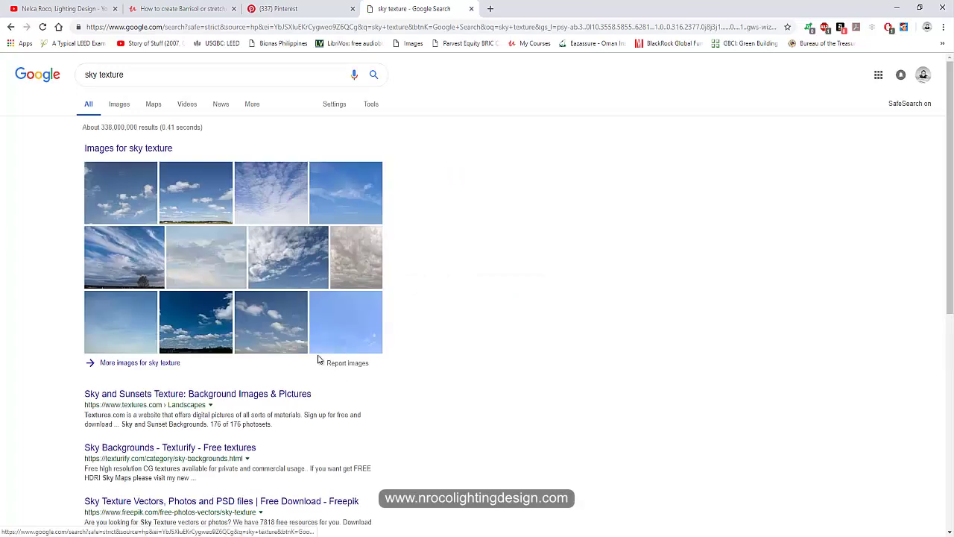
- Switch to Images results for sky texture and scroll through the cloud photos
{"action": "left_click", "coordinate": [120, 105]}
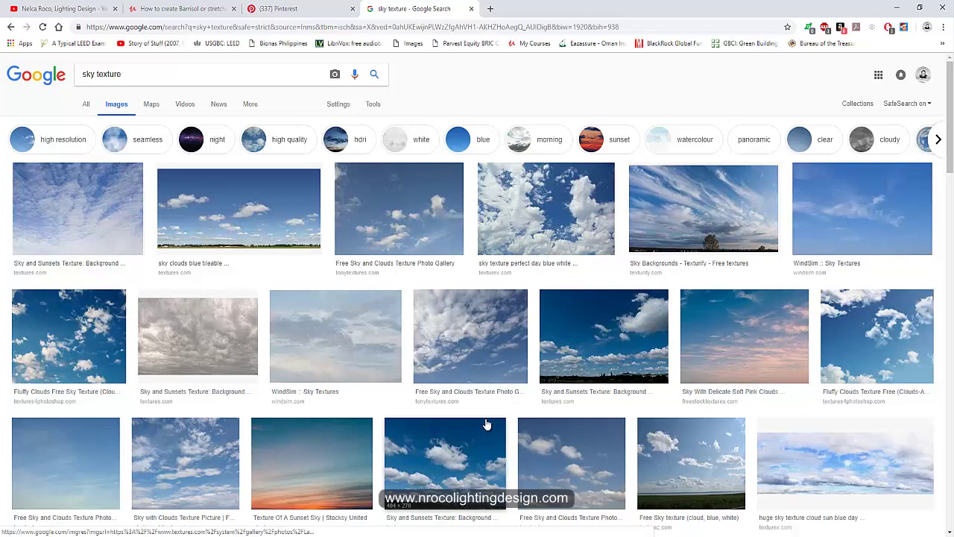
{"action": "scroll", "coordinate": [486, 424], "scroll_direction": "down", "scroll_amount": 2}
{"action": "scroll", "coordinate": [486, 424], "scroll_direction": "down", "scroll_amount": 3}
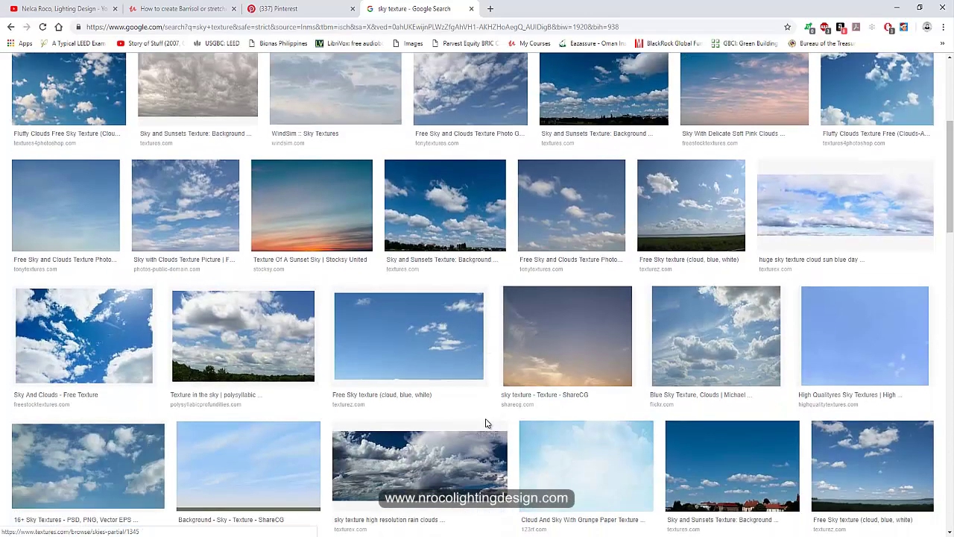
{"action": "scroll", "coordinate": [365, 422], "scroll_direction": "down", "scroll_amount": 3}
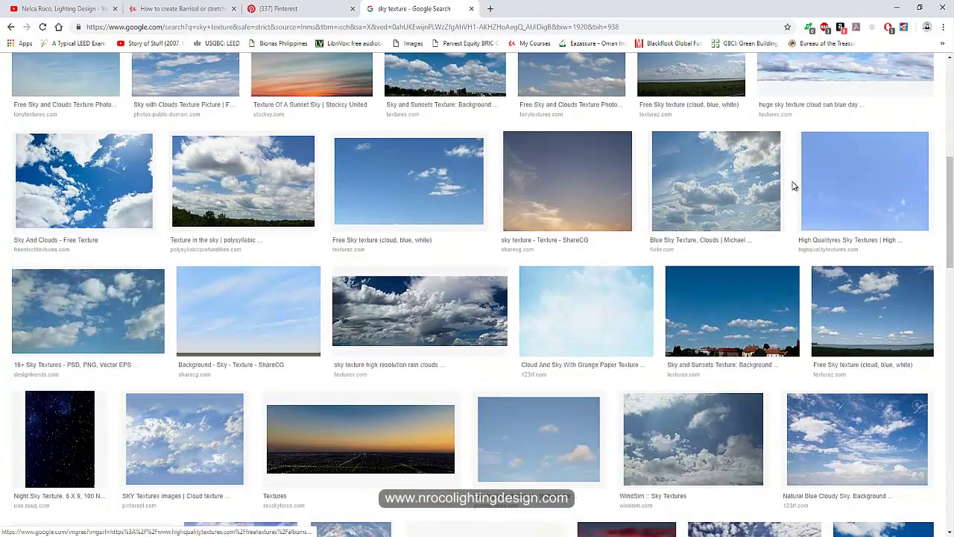
{"action": "scroll", "coordinate": [661, 320], "scroll_direction": "down", "scroll_amount": 5}
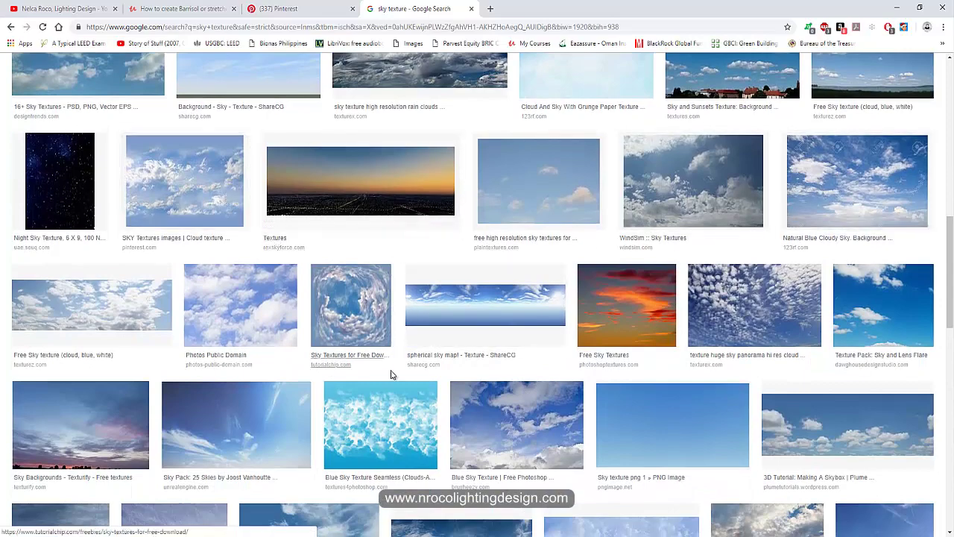
{"action": "scroll", "coordinate": [390, 387], "scroll_direction": "down", "scroll_amount": 3}
{"action": "scroll", "coordinate": [389, 410], "scroll_direction": "down", "scroll_amount": 3}
- Save a related blue sky with white clouds photo as 'clouds' in Road Lighting - UDEMY
{"action": "left_click", "coordinate": [84, 477]}
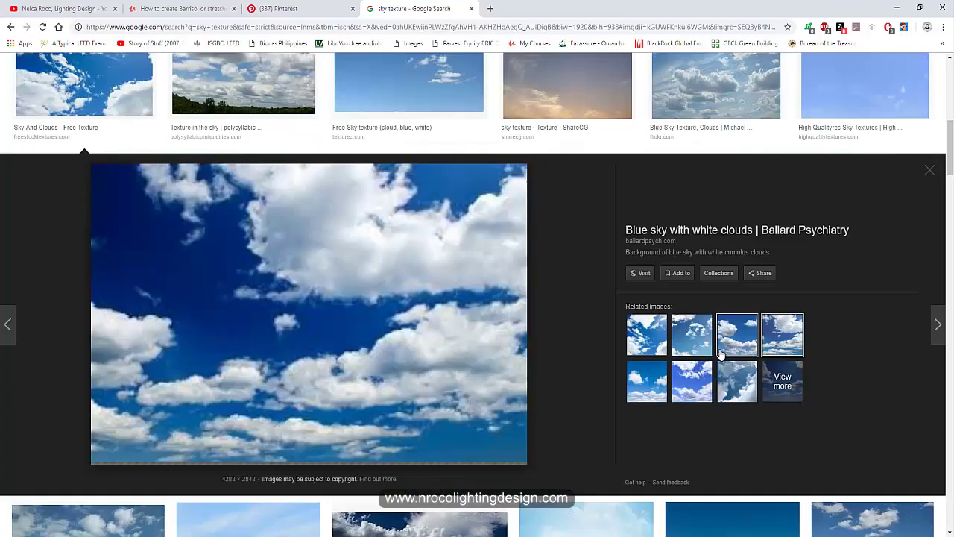
{"action": "left_click", "coordinate": [737, 340]}
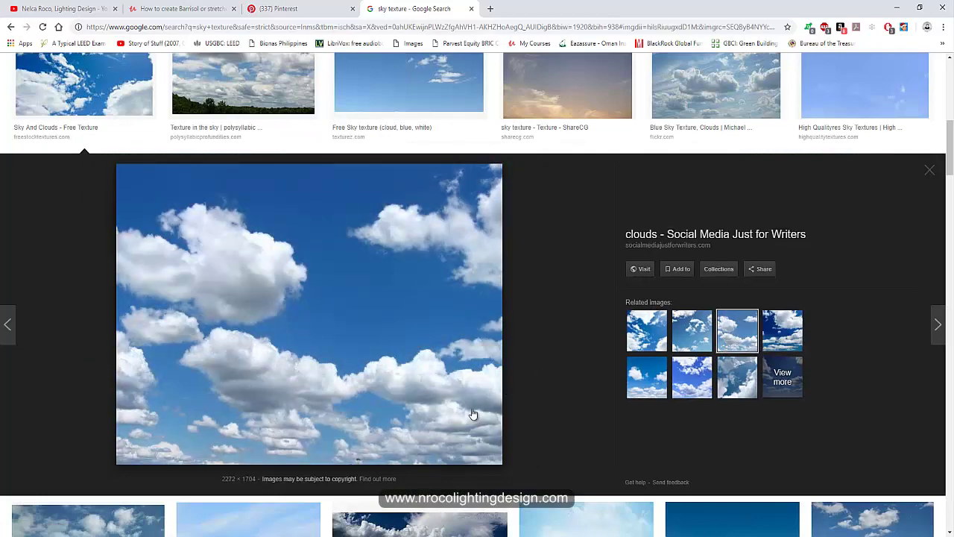
{"action": "right_click", "coordinate": [323, 298]}
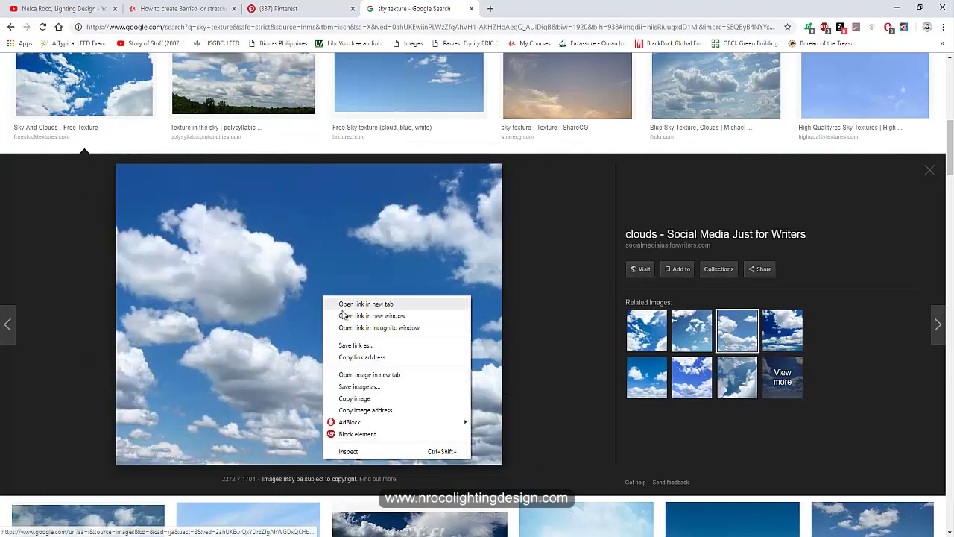
{"action": "left_click", "coordinate": [362, 398]}
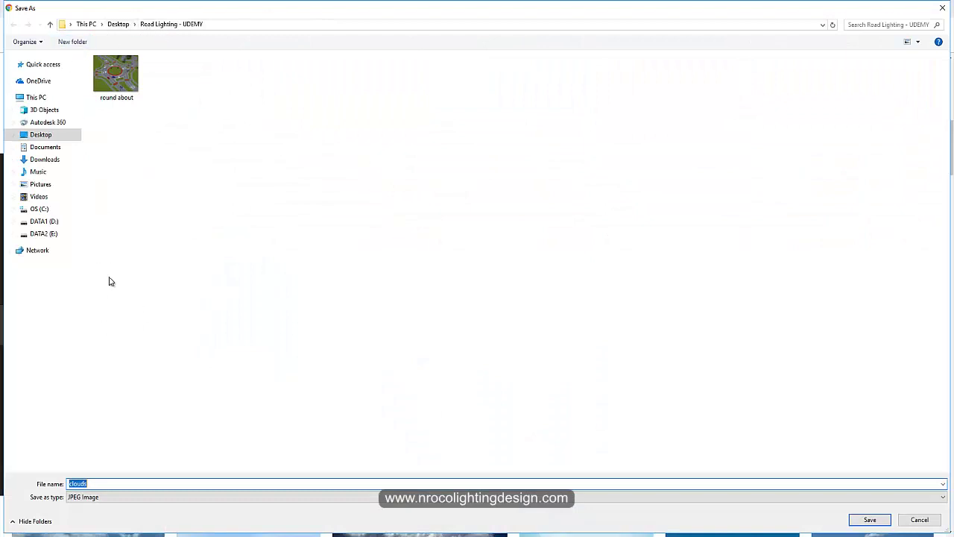
{"action": "left_click", "coordinate": [869, 520]}
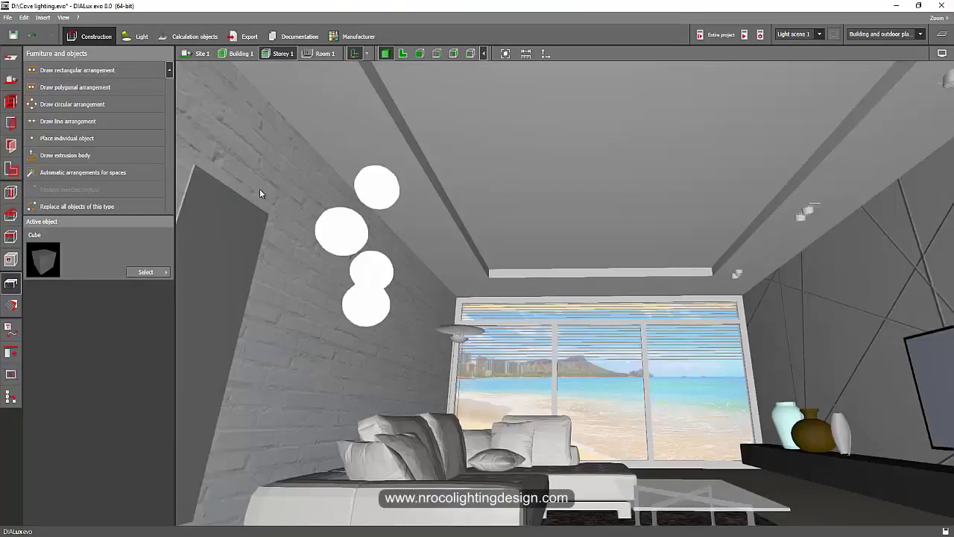
- Create a texture material from the 'clouds' image in Desktop > Road Lighting - UDEMY
{"action": "mouse_move", "coordinate": [254, 200]}
{"action": "left_mouse_down"}
{"action": "mouse_move", "coordinate": [320, 201]}
{"action": "mouse_move", "coordinate": [265, 200]}
{"action": "left_mouse_up"}
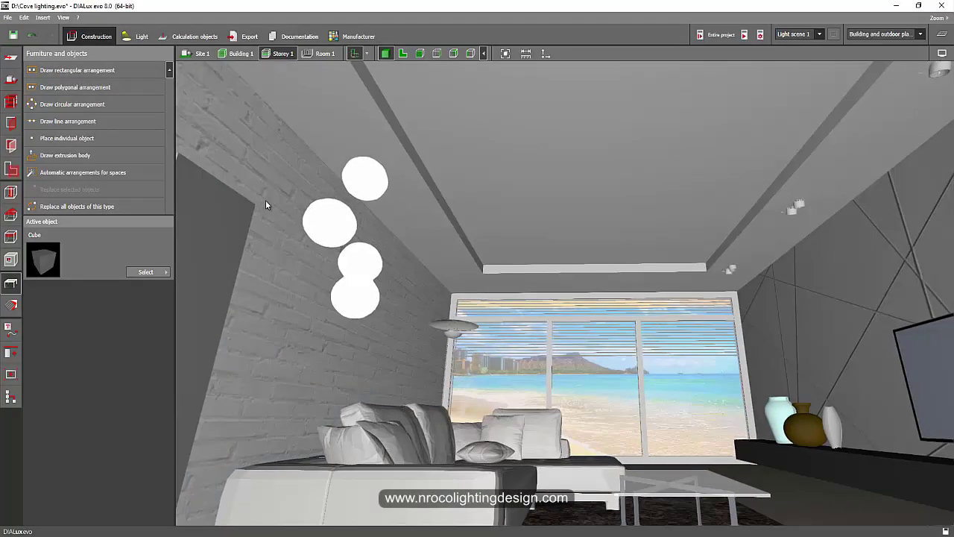
{"action": "left_click", "coordinate": [9, 306]}
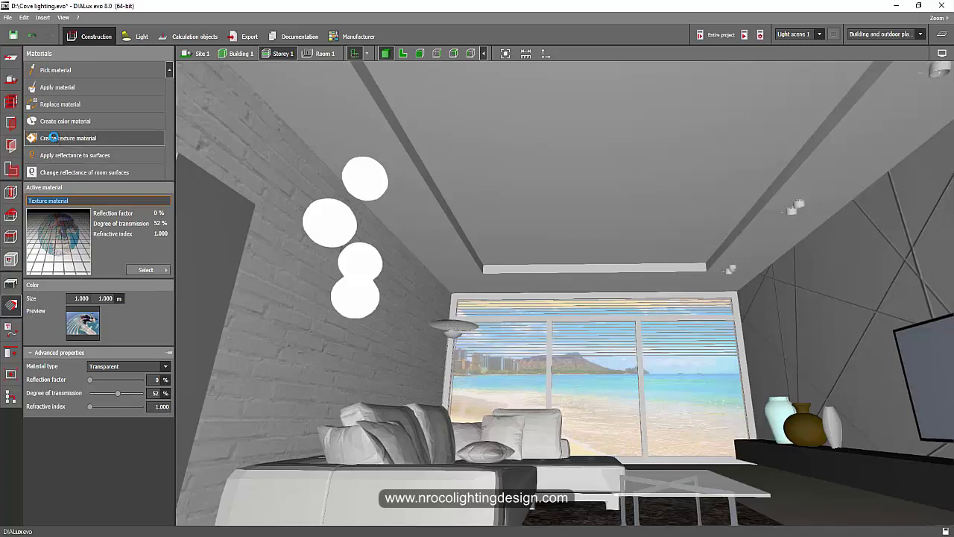
{"action": "left_click", "coordinate": [52, 138]}
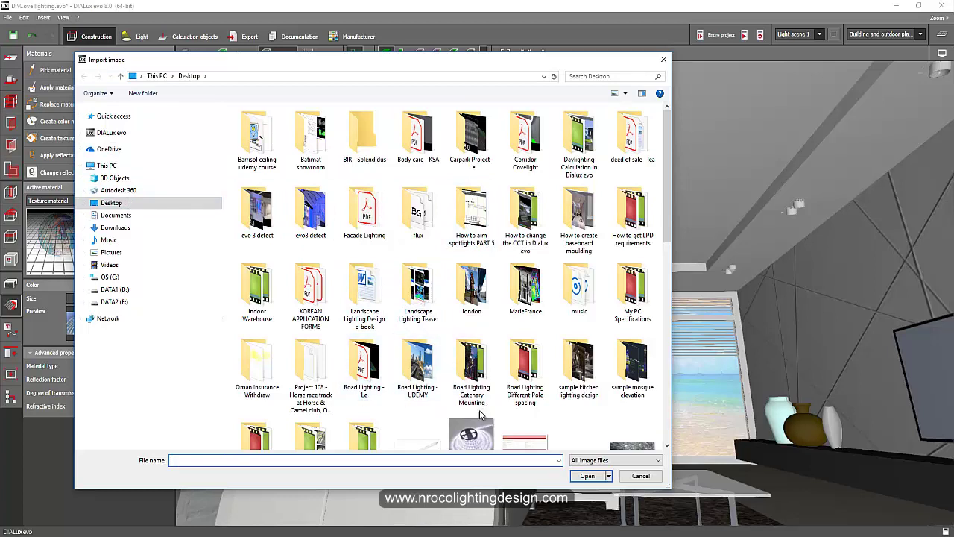
{"action": "double_click", "coordinate": [420, 365]}
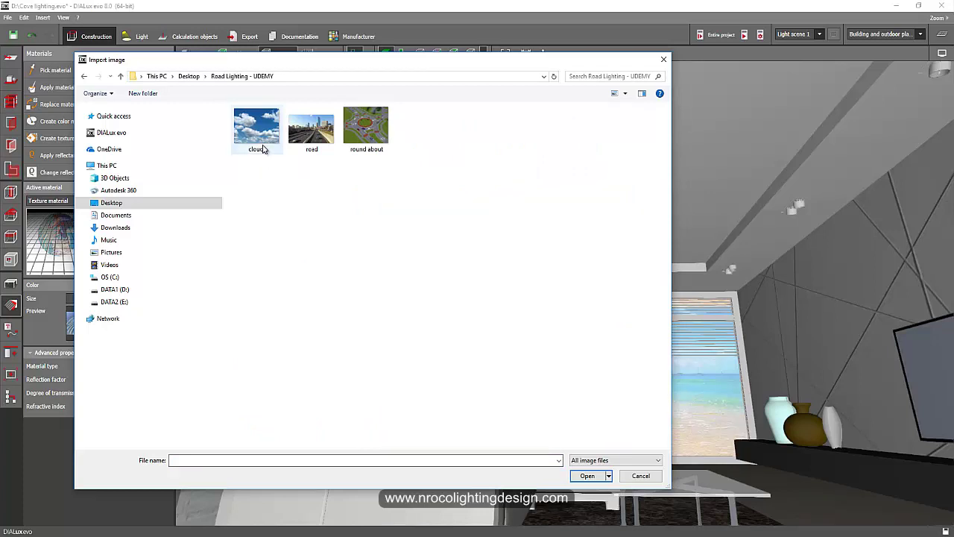
{"action": "left_click", "coordinate": [253, 133]}
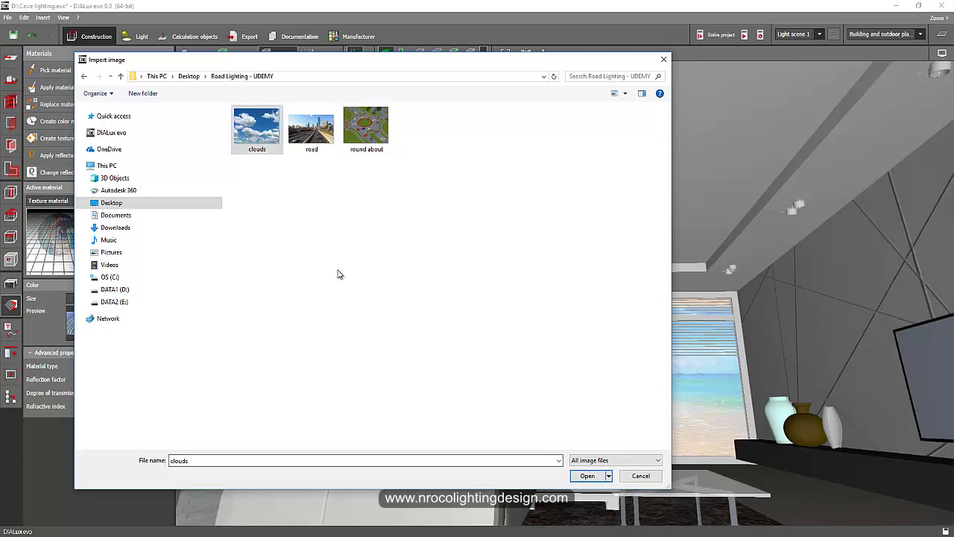
{"action": "left_click", "coordinate": [587, 477]}
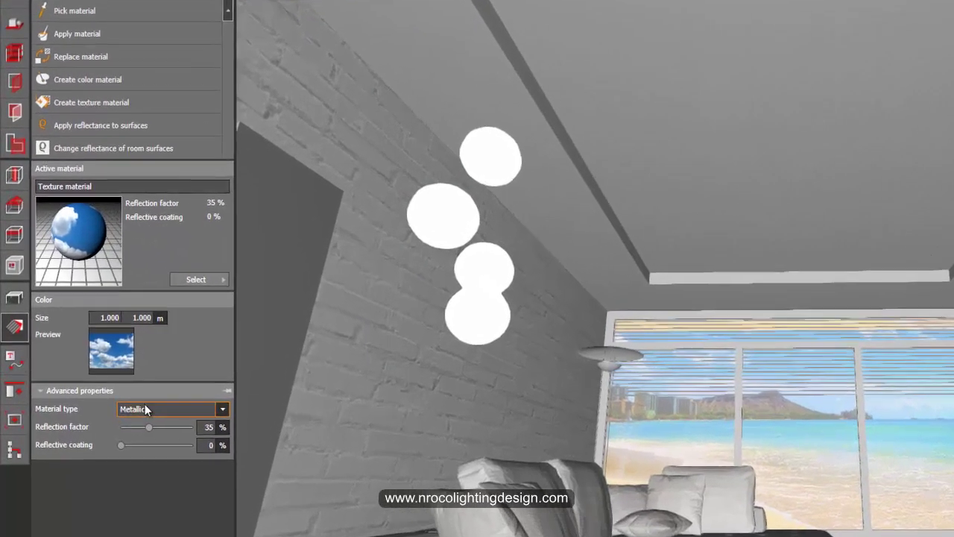
- Set the clouds material type to Transparent, reflection factor 5% and degree of transmission 50%
{"action": "left_click", "coordinate": [104, 366]}
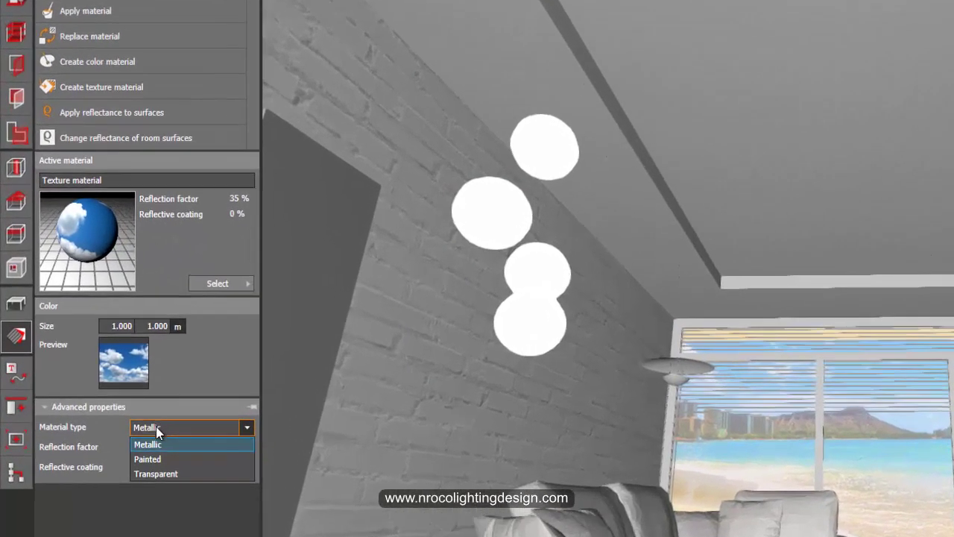
{"action": "left_click", "coordinate": [152, 475]}
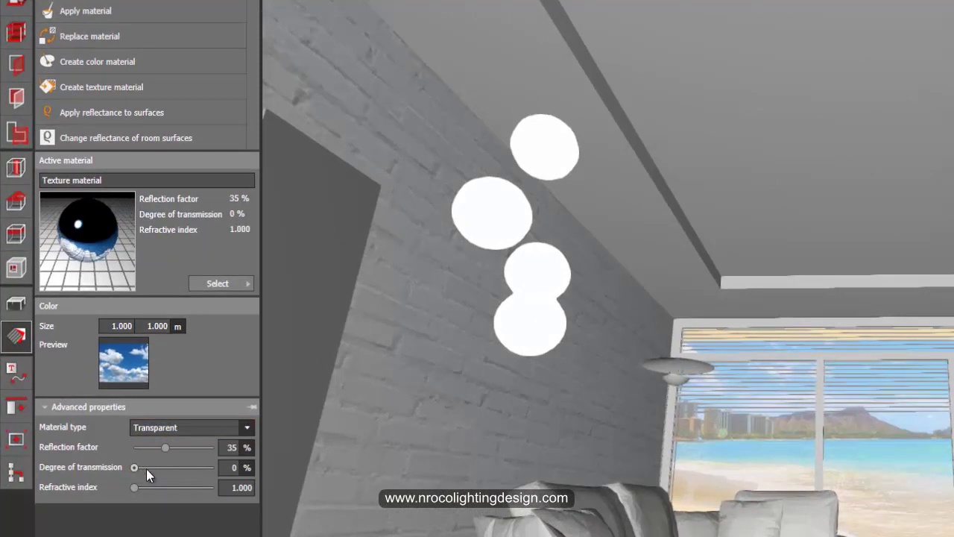
{"action": "left_click_drag", "start_coordinate": [148, 469], "coordinate": [177, 470]}
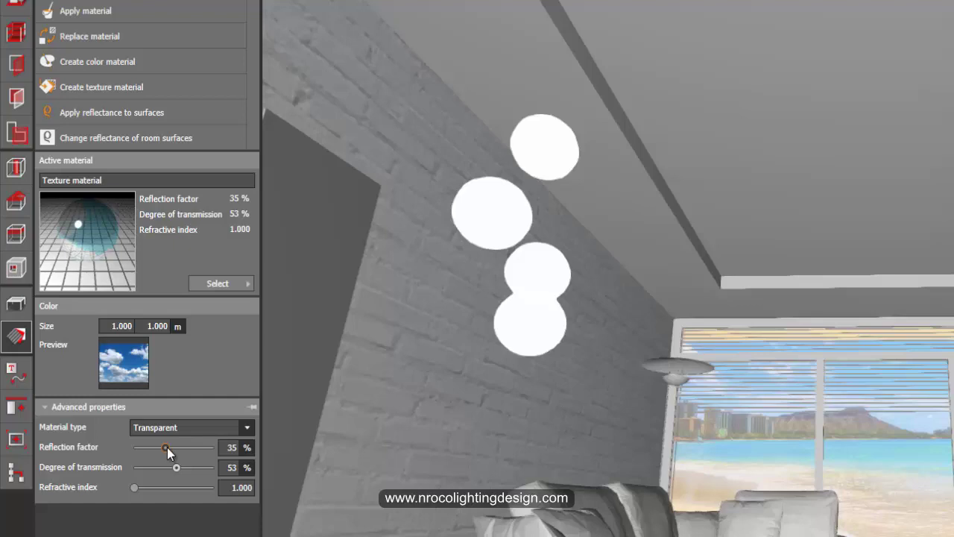
{"action": "left_click_drag", "start_coordinate": [167, 448], "coordinate": [130, 449]}
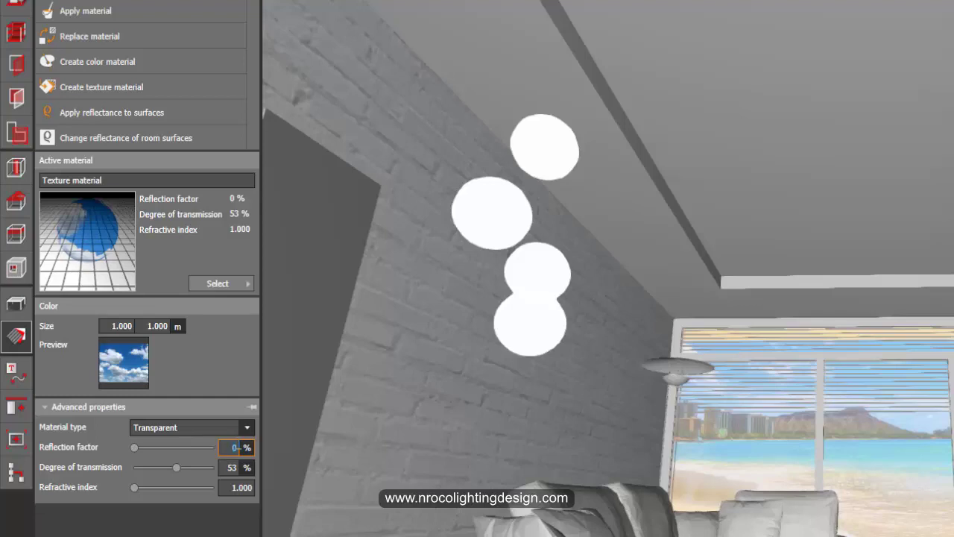
{"action": "key", "text": "Tab"}
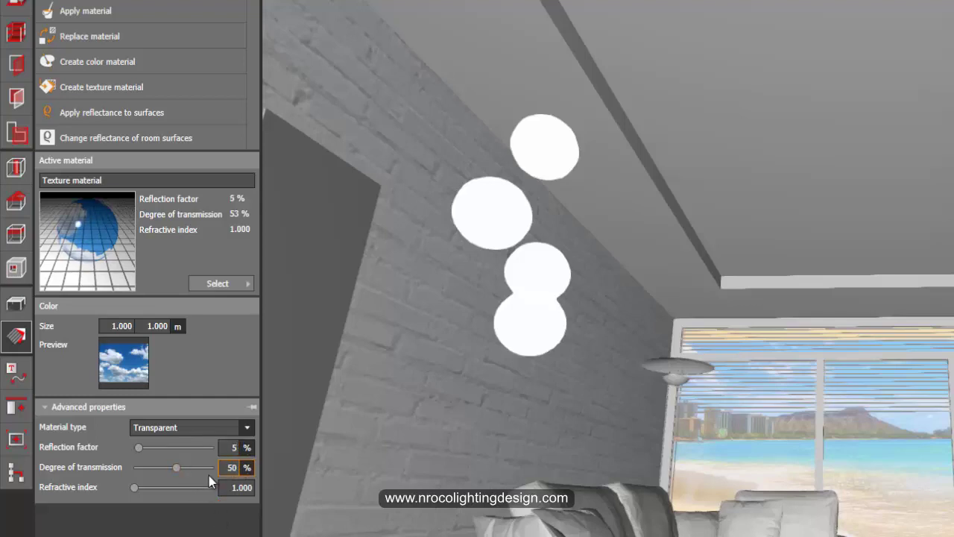
{"action": "key", "text": "Tab"}
{"action": "key", "text": "Return"}
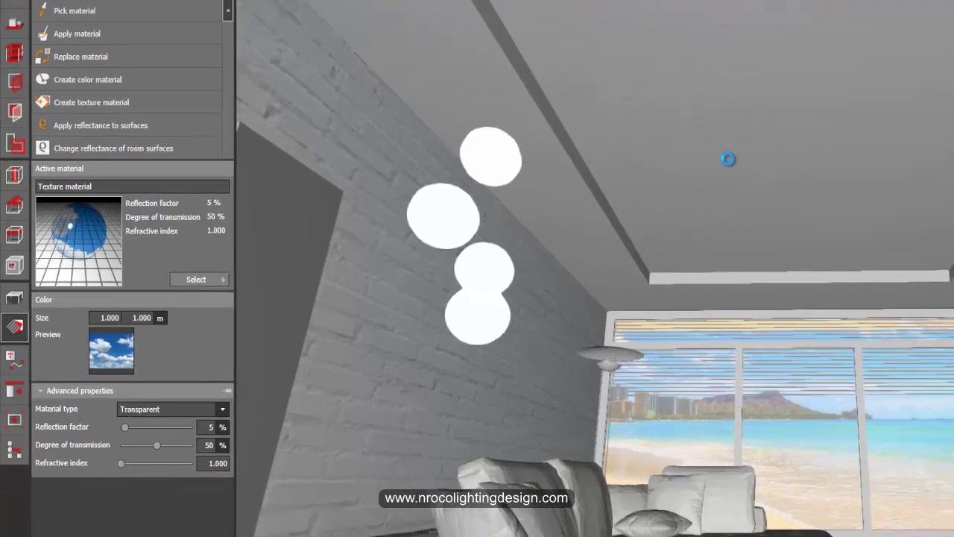
- Apply the cloud material to the recessed ceiling and stretch its sky texture to 6.100 × 3.800 m
{"action": "left_click", "coordinate": [714, 164]}
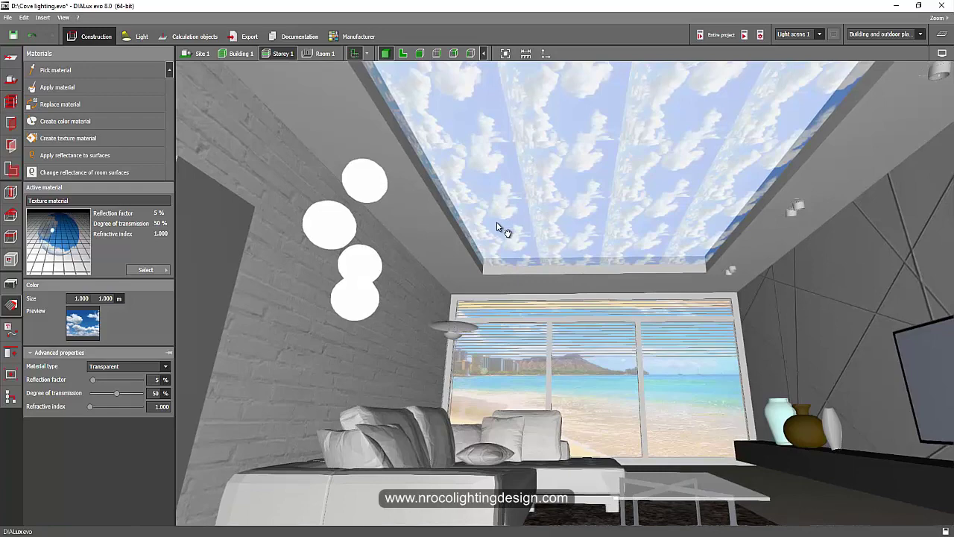
{"action": "mouse_move", "coordinate": [498, 227]}
{"action": "left_mouse_down"}
{"action": "mouse_move", "coordinate": [494, 277]}
{"action": "mouse_move", "coordinate": [488, 247]}
{"action": "mouse_move", "coordinate": [500, 198]}
{"action": "mouse_move", "coordinate": [482, 247]}
{"action": "mouse_move", "coordinate": [491, 237]}
{"action": "left_mouse_up"}
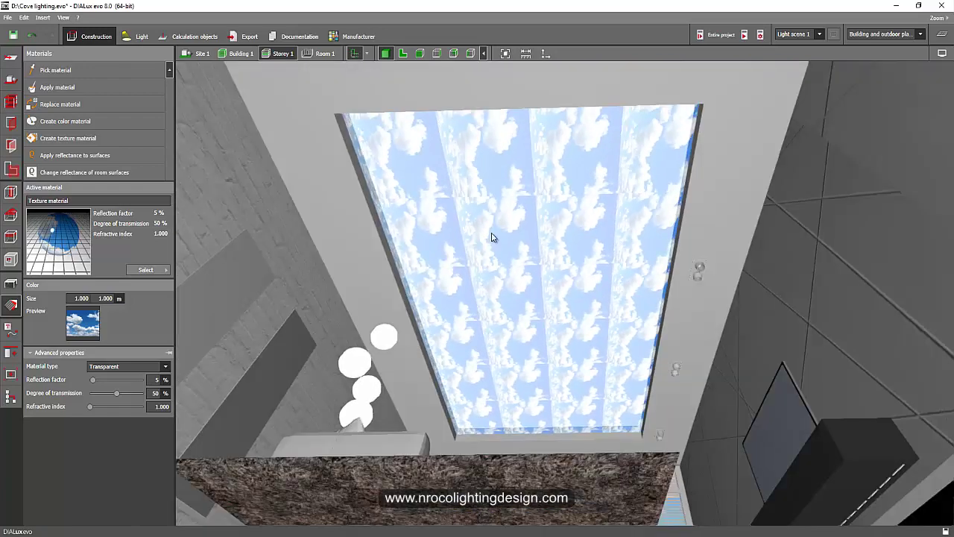
{"action": "left_click", "coordinate": [506, 272]}
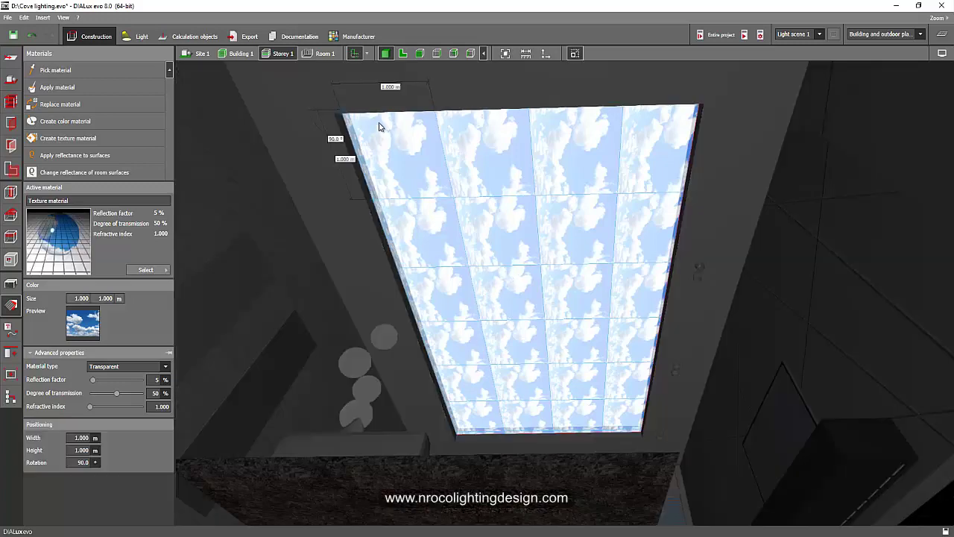
{"action": "left_click_drag", "start_coordinate": [430, 117], "coordinate": [699, 109]}
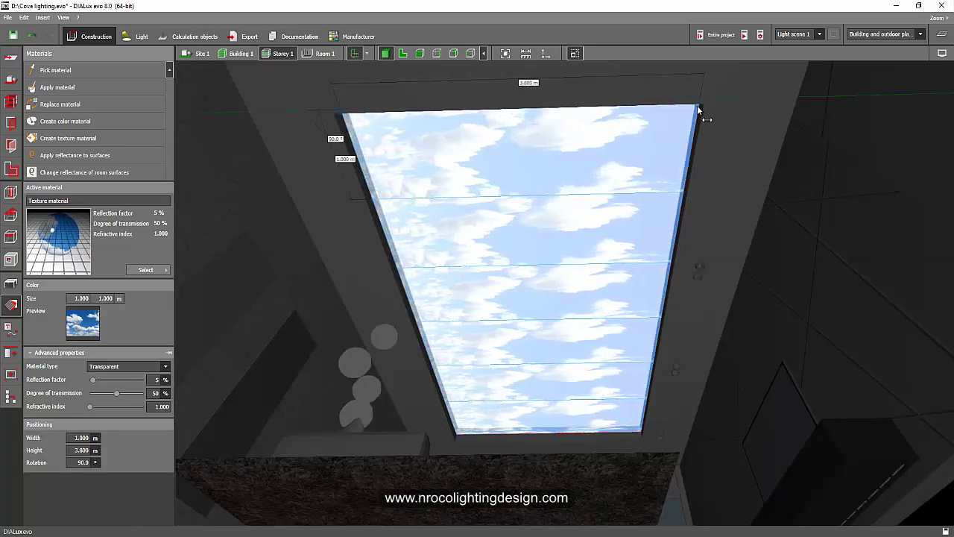
{"action": "left_click_drag", "start_coordinate": [371, 200], "coordinate": [463, 436]}
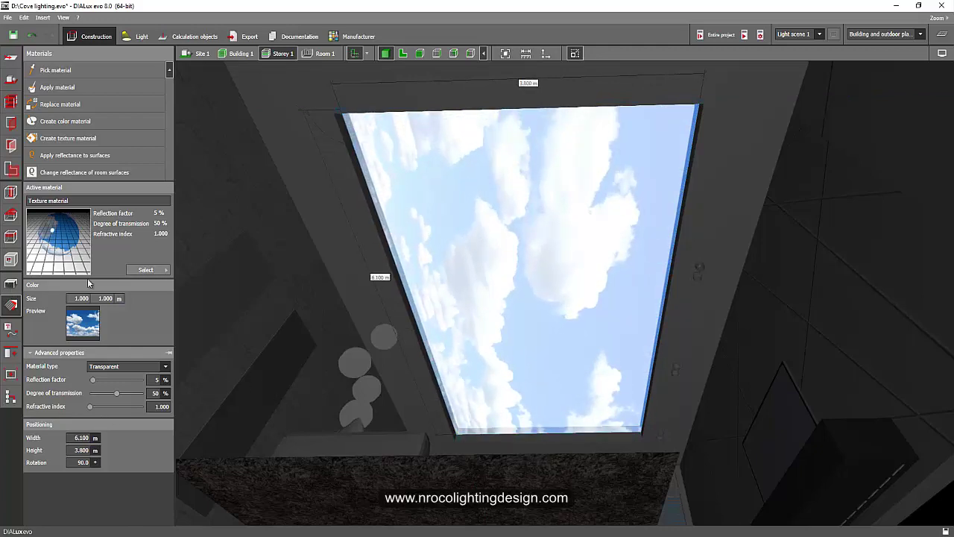
{"action": "left_click", "coordinate": [12, 283]}
{"action": "left_click_drag", "start_coordinate": [352, 246], "coordinate": [447, 319]}
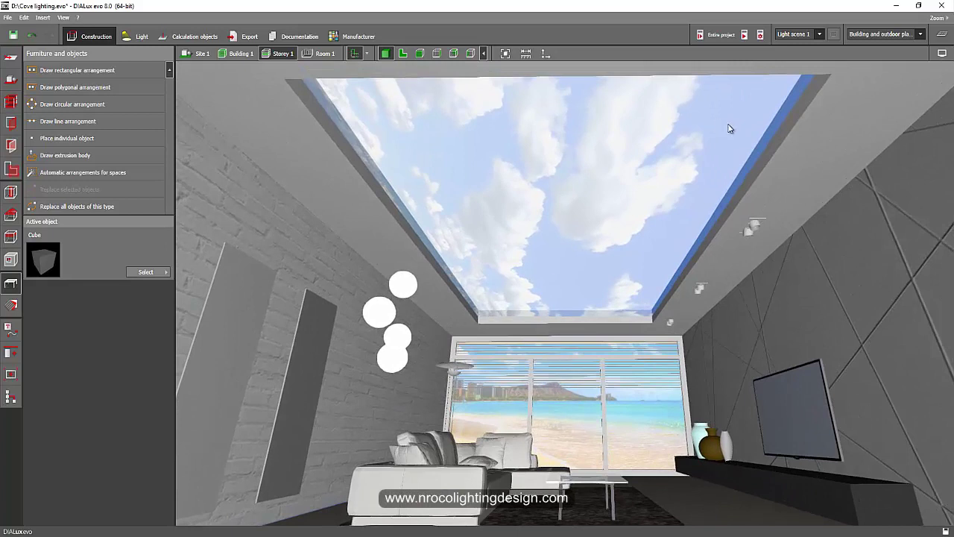
- Calculate the entire project, producing results such as a 320 lx workplane
{"action": "left_click_drag", "start_coordinate": [730, 128], "coordinate": [715, 132]}
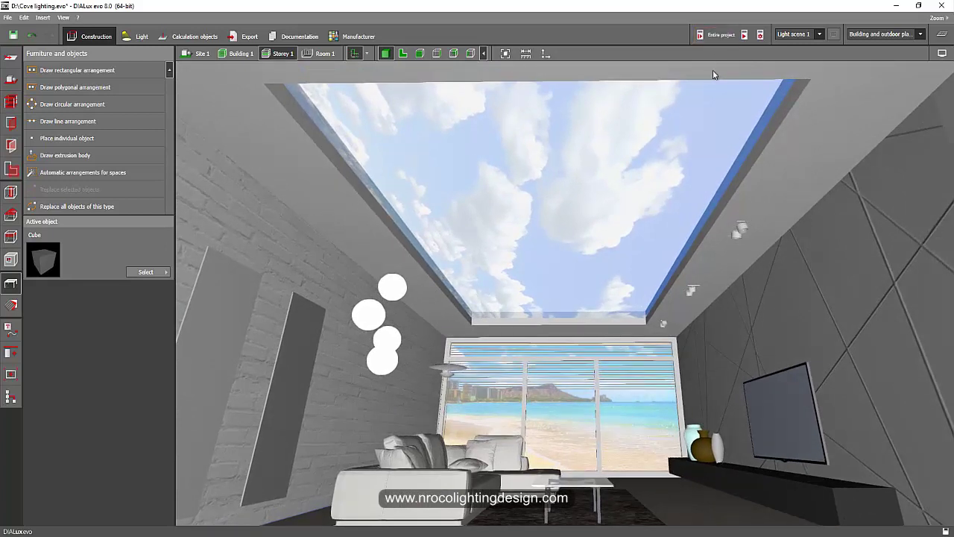
{"action": "left_click", "coordinate": [721, 35]}
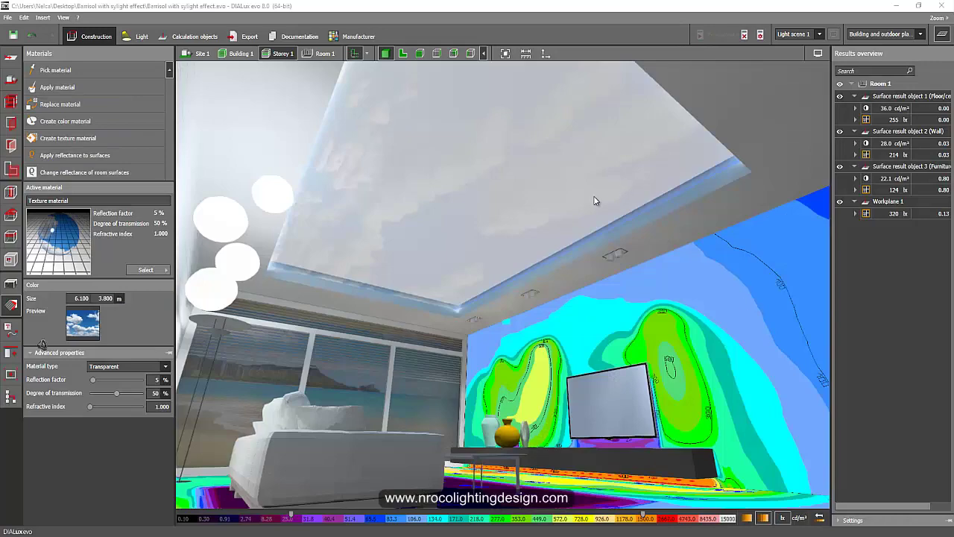
- Orbit the view up toward the lit ceiling cove and cloud panel
{"action": "left_click_drag", "start_coordinate": [535, 261], "coordinate": [555, 224]}
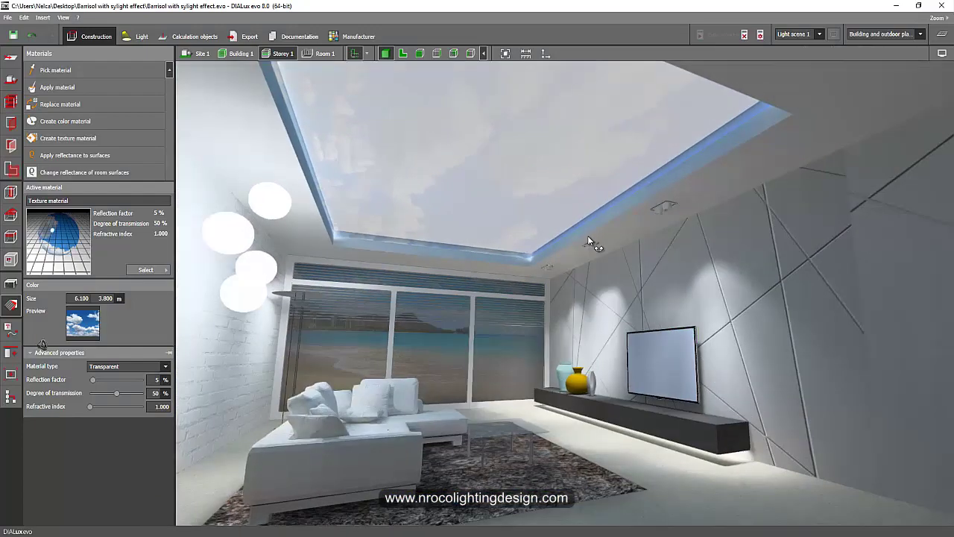
{"action": "left_click_drag", "start_coordinate": [587, 236], "coordinate": [906, 95]}
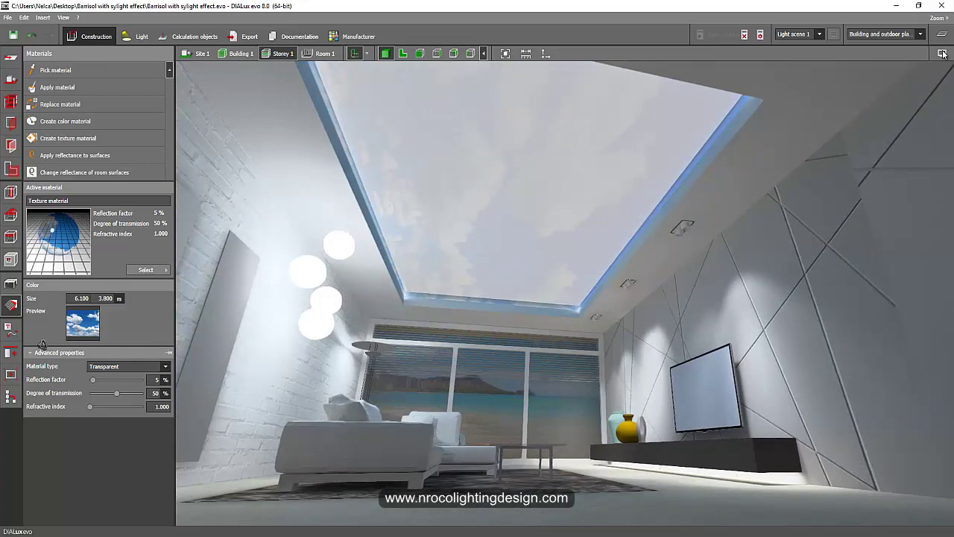
- Show luminance in false colours and orbit toward the ceiling and window to inspect it
{"action": "left_click", "coordinate": [942, 54]}
{"action": "left_click", "coordinate": [892, 68]}
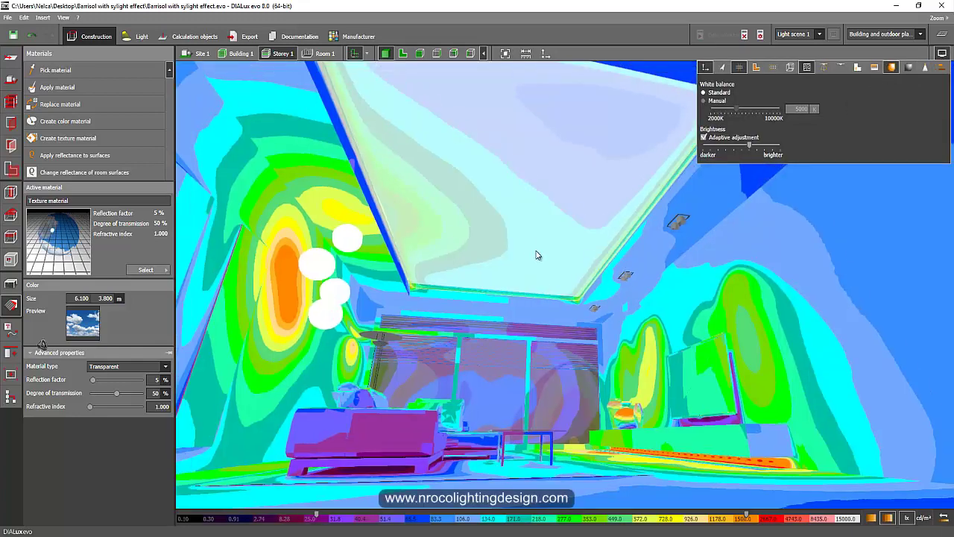
{"action": "left_click_drag", "start_coordinate": [507, 278], "coordinate": [569, 290]}
{"action": "left_click_drag", "start_coordinate": [595, 373], "coordinate": [495, 351]}
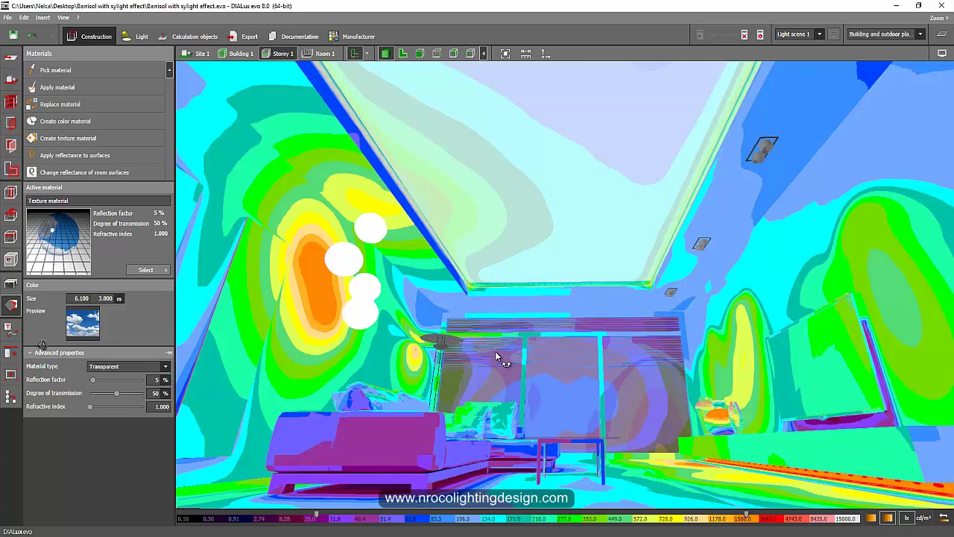
{"action": "left_click_drag", "start_coordinate": [495, 351], "coordinate": [514, 328]}
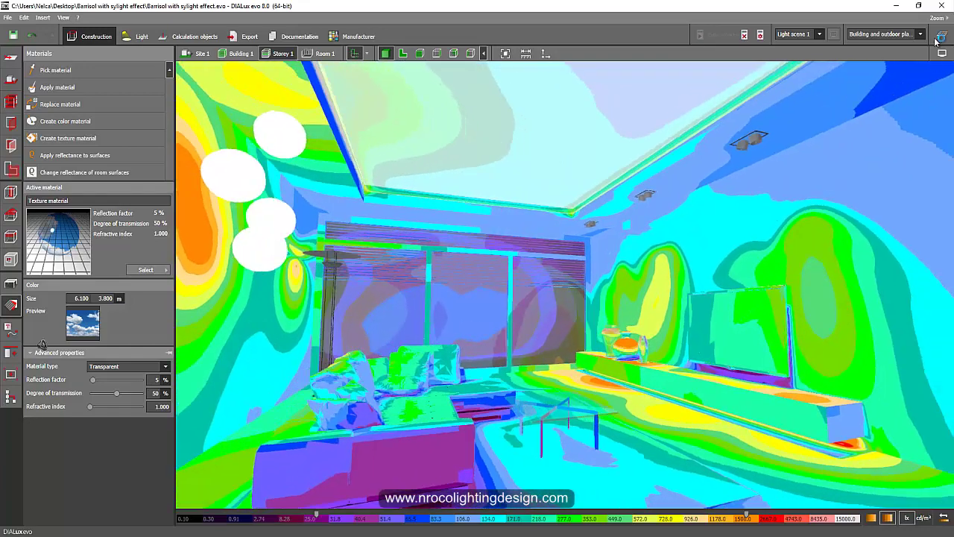
{"action": "left_click", "coordinate": [942, 53]}
- Raytrace the room facing the window at 1024 × 768 pixels
{"action": "left_click", "coordinate": [892, 67]}
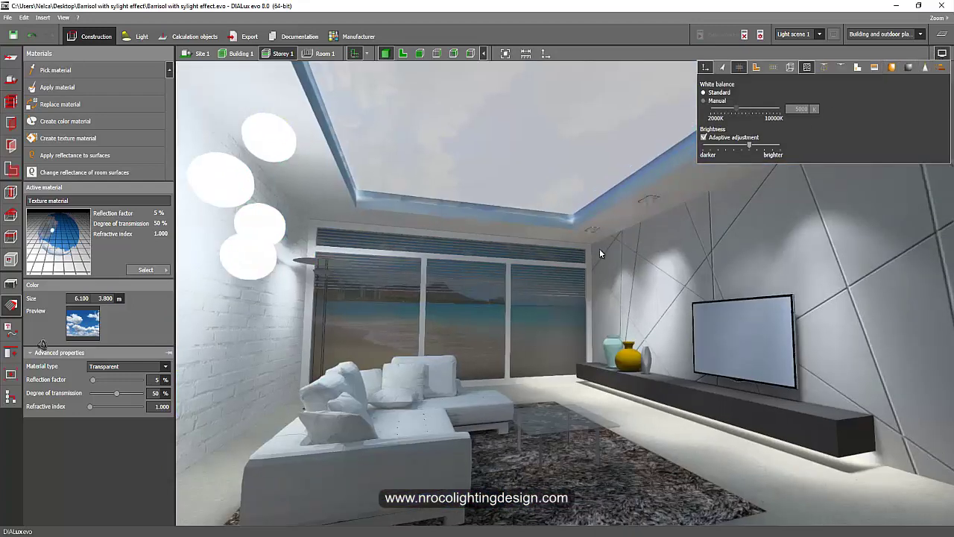
{"action": "left_click_drag", "start_coordinate": [609, 285], "coordinate": [577, 326]}
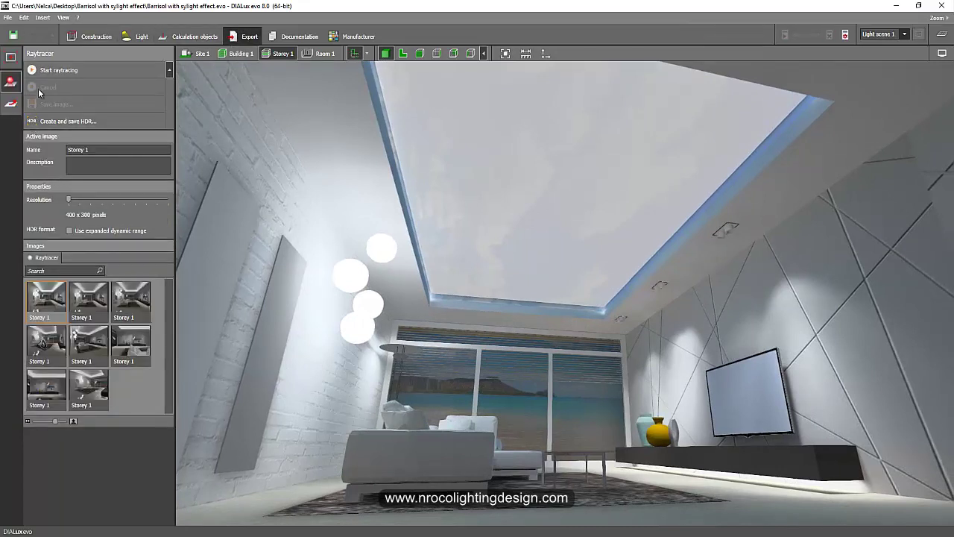
{"action": "left_click_drag", "start_coordinate": [68, 200], "coordinate": [103, 201]}
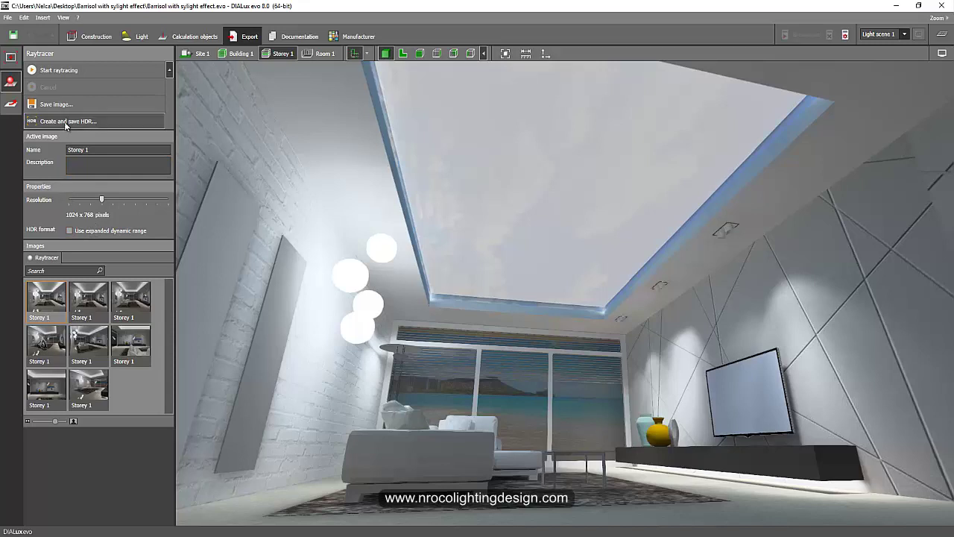
{"action": "left_click", "coordinate": [57, 72]}
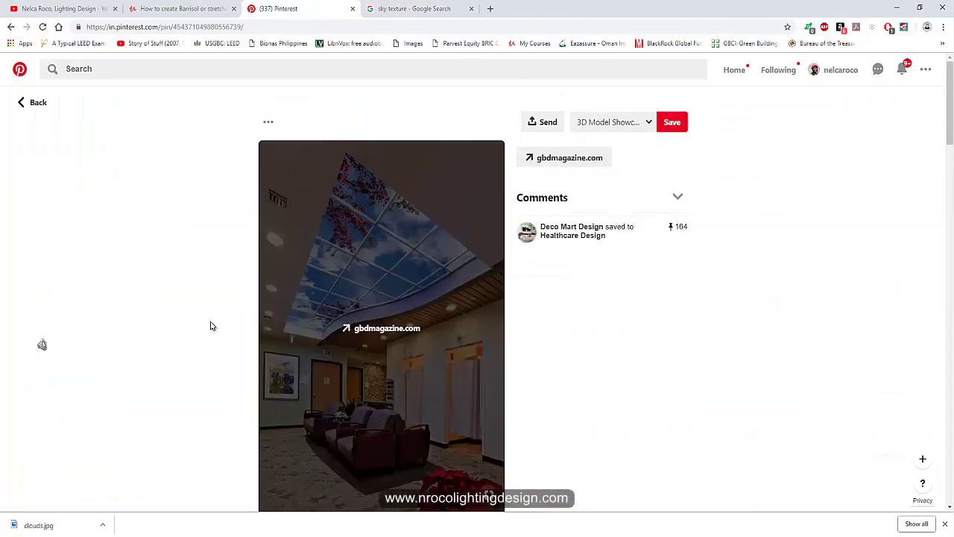
- Scroll through the similar sky-ceiling pins, then go back to the DIALux render
{"action": "scroll", "coordinate": [87, 356], "scroll_direction": "down", "scroll_amount": 5}
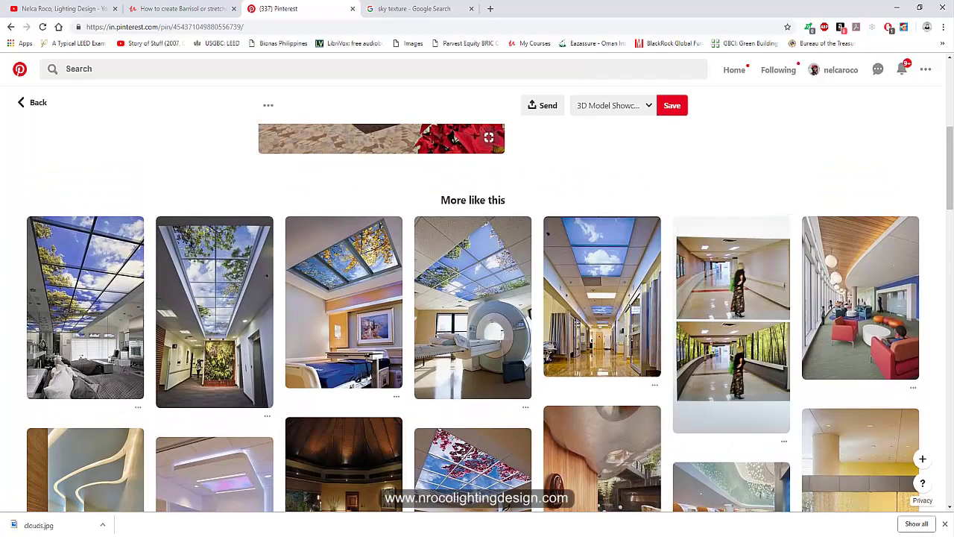
{"action": "left_click", "coordinate": [298, 507]}
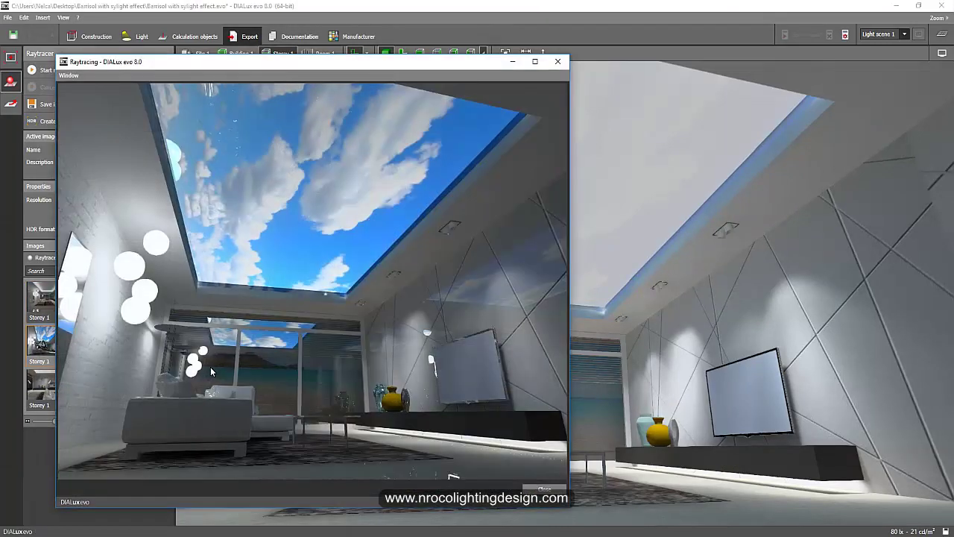
- Move the Raytracing window aside to inspect the finished cloud-sky render
{"action": "left_click_drag", "start_coordinate": [402, 63], "coordinate": [544, 60]}
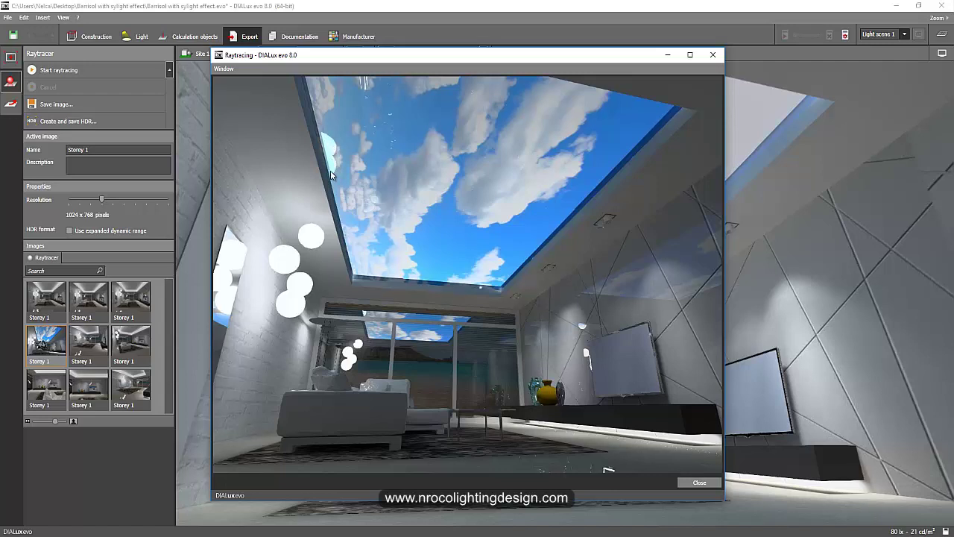
- Close the first render and raytrace the room again from a new, lower viewpoint
{"action": "left_click", "coordinate": [712, 56]}
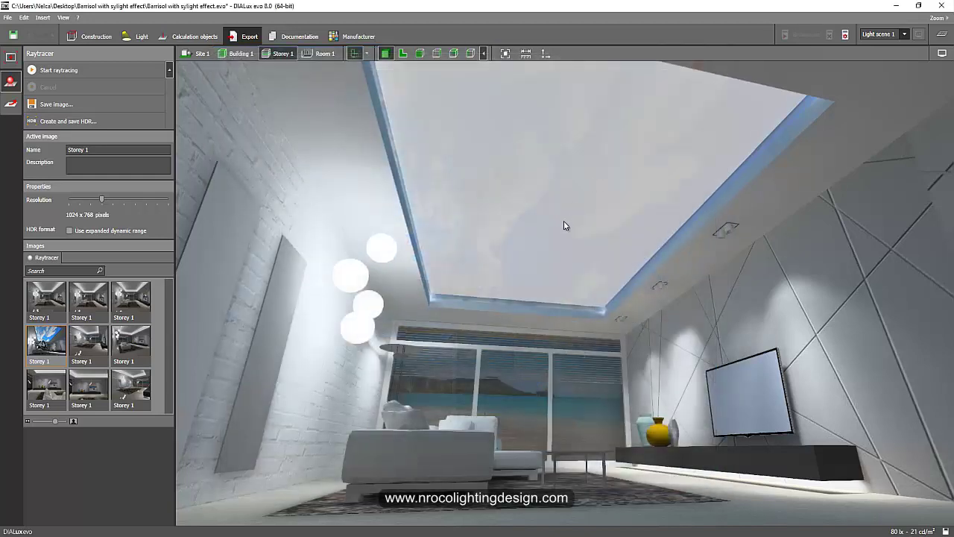
{"action": "mouse_move", "coordinate": [534, 221]}
{"action": "left_mouse_down"}
{"action": "mouse_move", "coordinate": [515, 217]}
{"action": "mouse_move", "coordinate": [479, 241]}
{"action": "mouse_move", "coordinate": [503, 234]}
{"action": "mouse_move", "coordinate": [516, 251]}
{"action": "mouse_move", "coordinate": [516, 219]}
{"action": "left_mouse_up"}
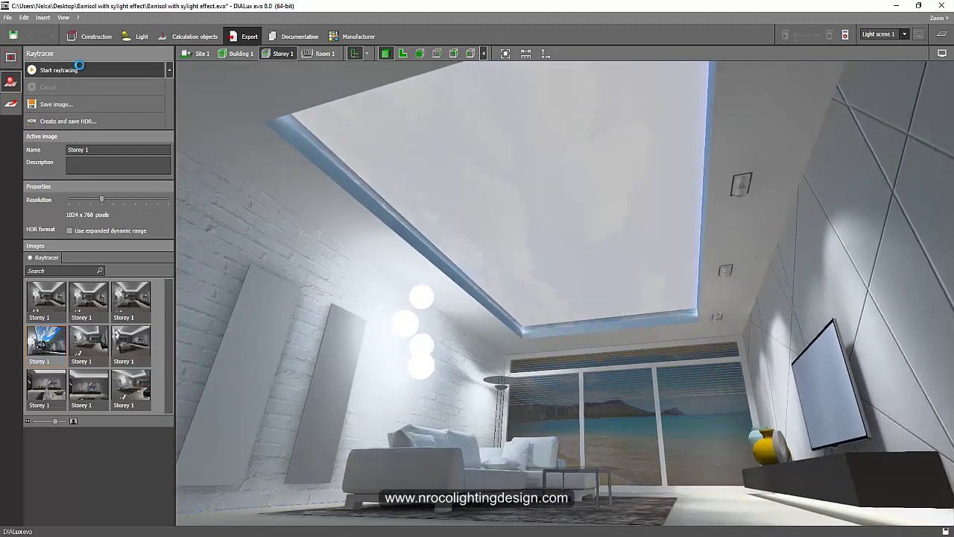
{"action": "left_click", "coordinate": [75, 68]}
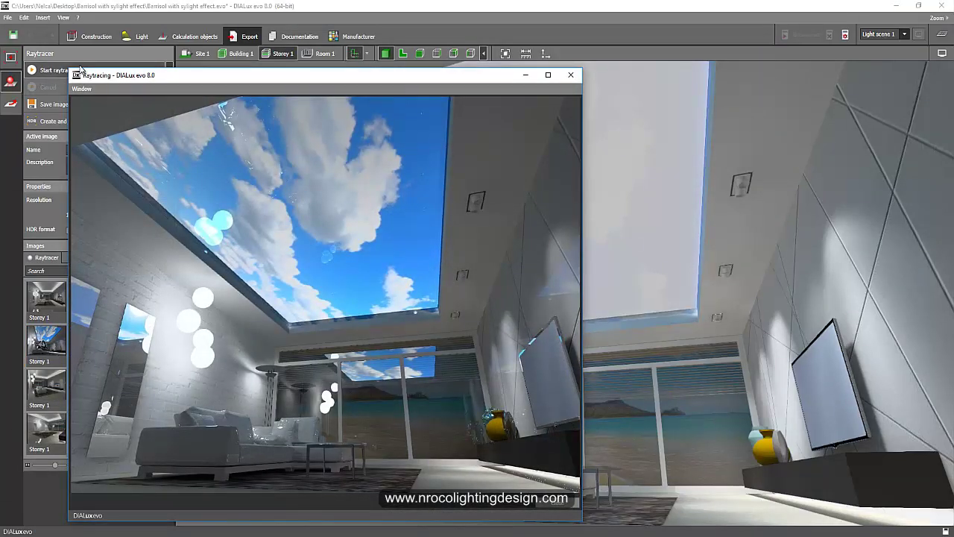
{"action": "left_click_drag", "start_coordinate": [314, 77], "coordinate": [415, 57]}
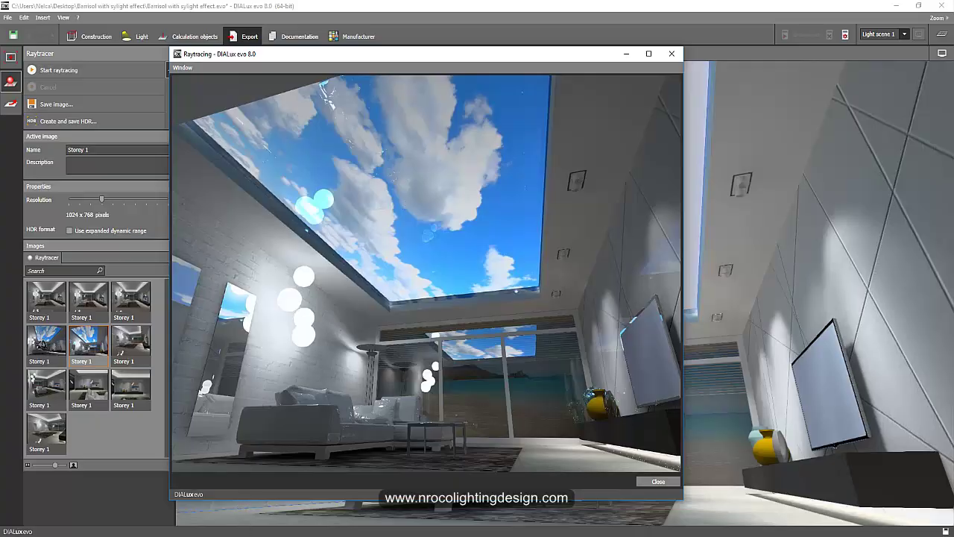
{"action": "key", "text": "alt+Tab"}
- Read the Udemy answer on wallpaper Barrisol ceilings, revisit the Pinterest pin, then return to DIALux
{"action": "left_click", "coordinate": [218, 16]}
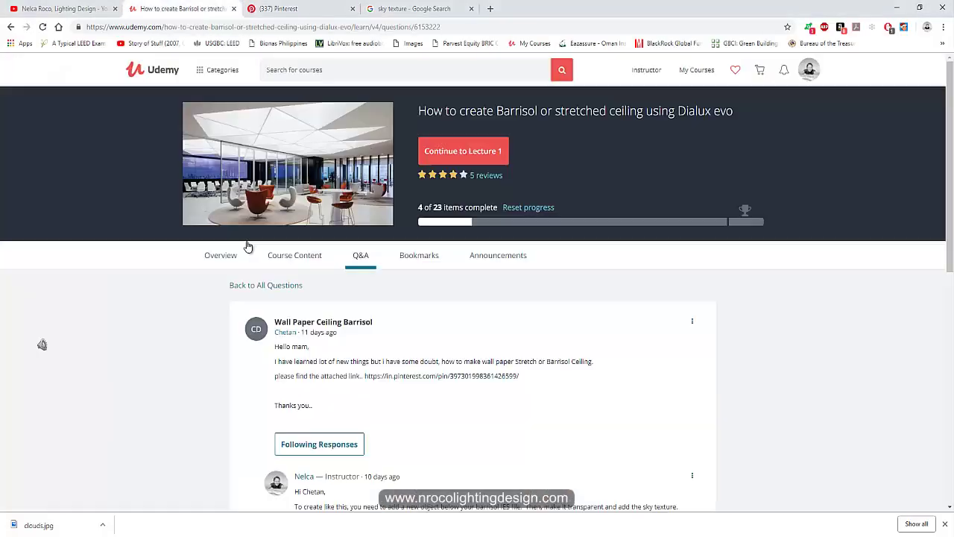
{"action": "scroll", "coordinate": [425, 388], "scroll_direction": "down", "scroll_amount": 1}
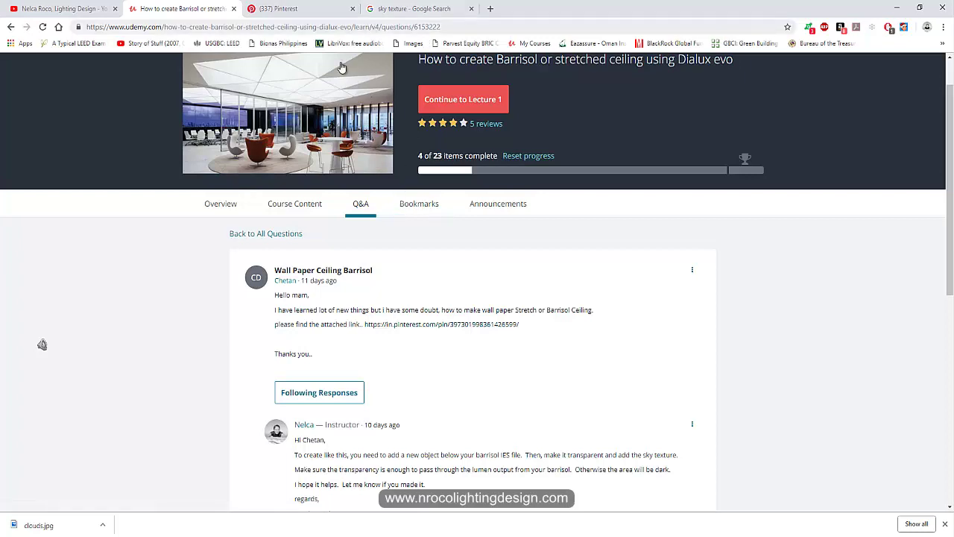
{"action": "left_click", "coordinate": [291, 8]}
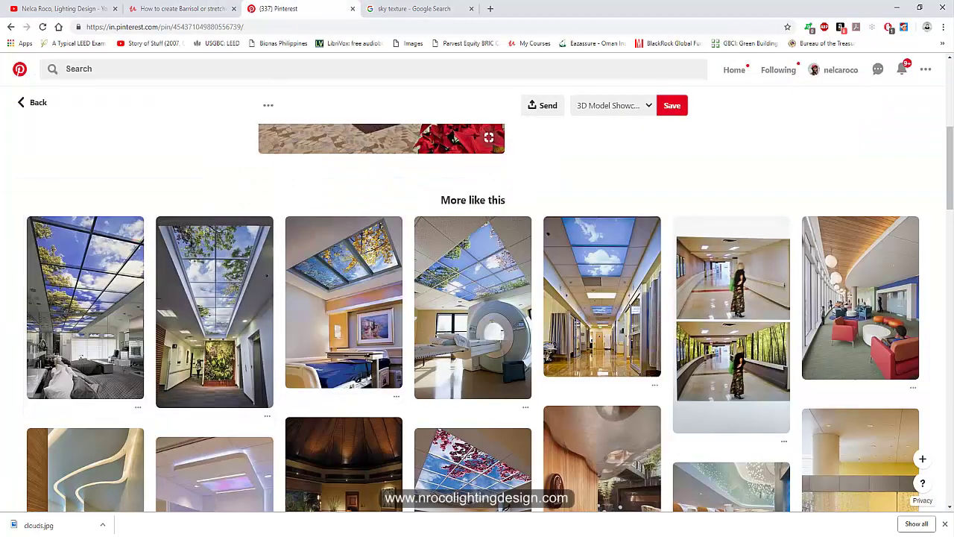
{"action": "left_click", "coordinate": [363, 526]}
{"action": "left_click", "coordinate": [363, 526]}
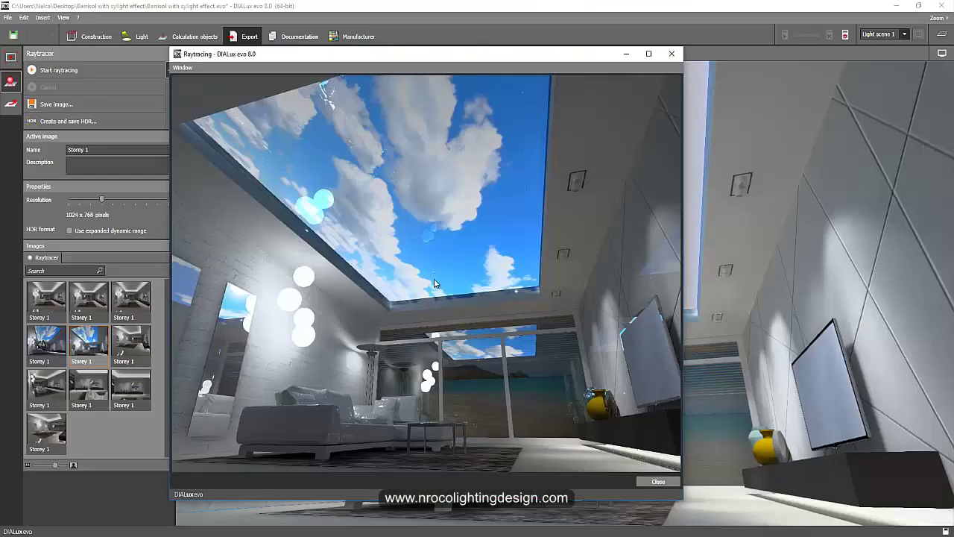
{"action": "left_click", "coordinate": [449, 57]}
{"action": "left_click_drag", "start_coordinate": [449, 57], "coordinate": [505, 38]}
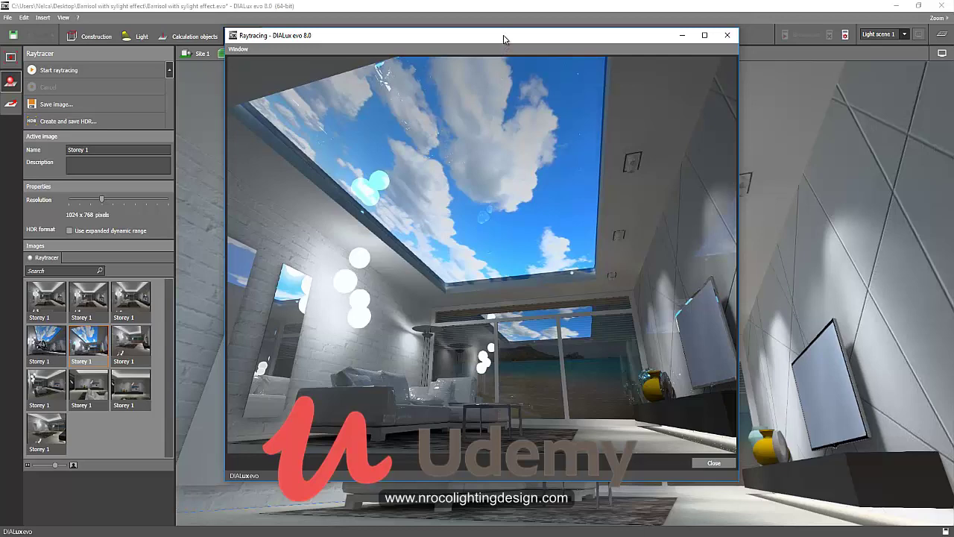
{"action": "mouse_move", "coordinate": [503, 39]}
{"action": "left_mouse_down"}
{"action": "mouse_move", "coordinate": [528, 38]}
{"action": "mouse_move", "coordinate": [509, 45]}
{"action": "left_mouse_up"}
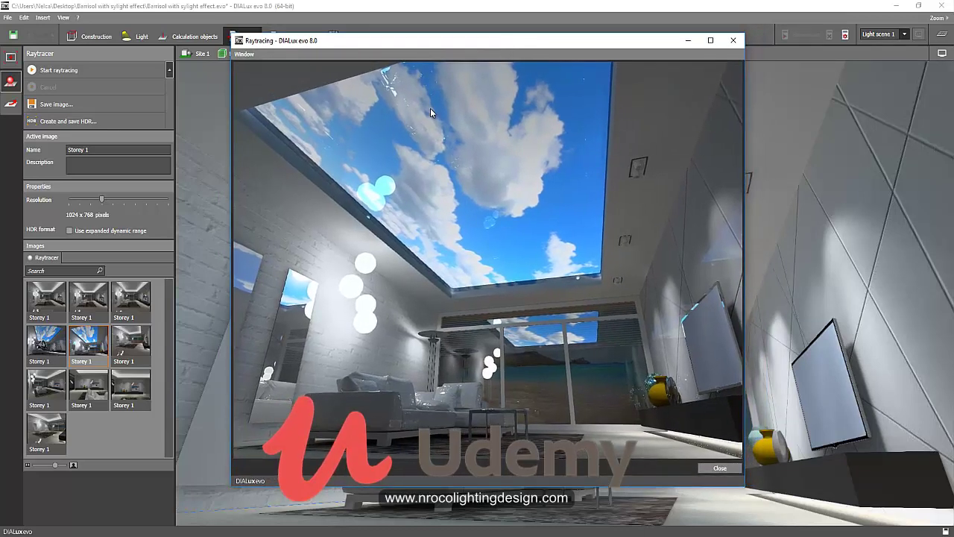